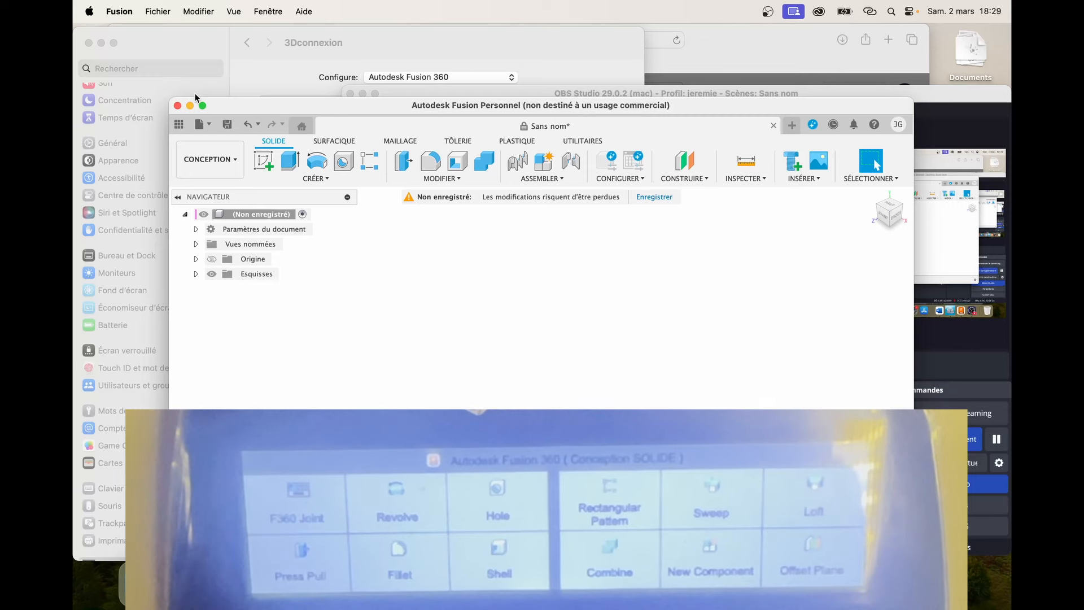
Expand the Fusion window to full screen and start a sketch on the horizontal origin plane
{"action": "left_click", "coordinate": [202, 105]}
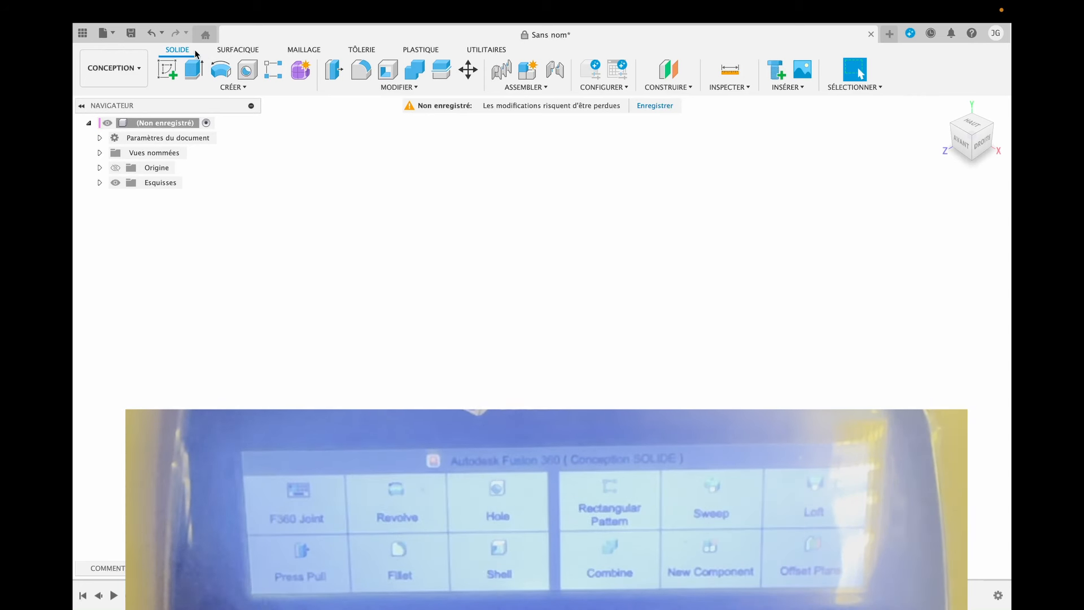
{"action": "left_click", "coordinate": [168, 67]}
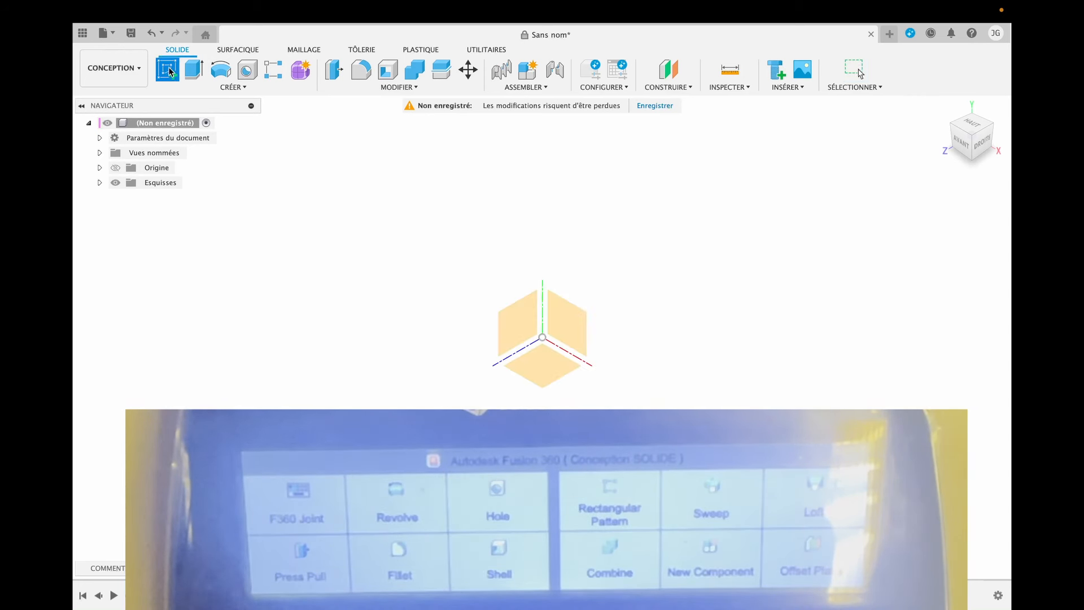
{"action": "left_click", "coordinate": [537, 364]}
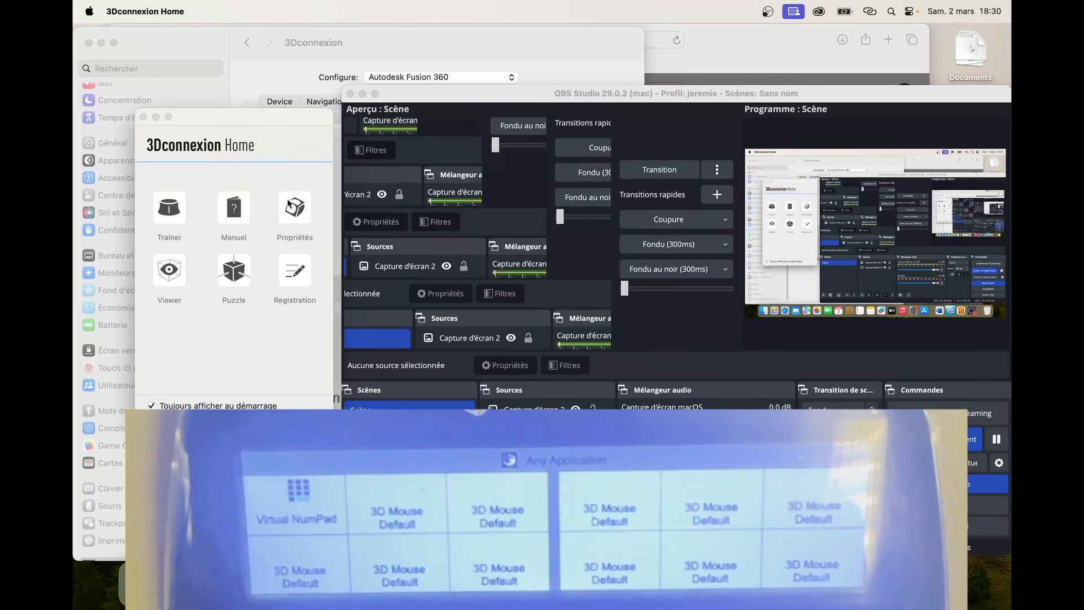
Open the 3Dconnexion properties and view the mapping of Button 2 in the button list
{"action": "left_click", "coordinate": [289, 203]}
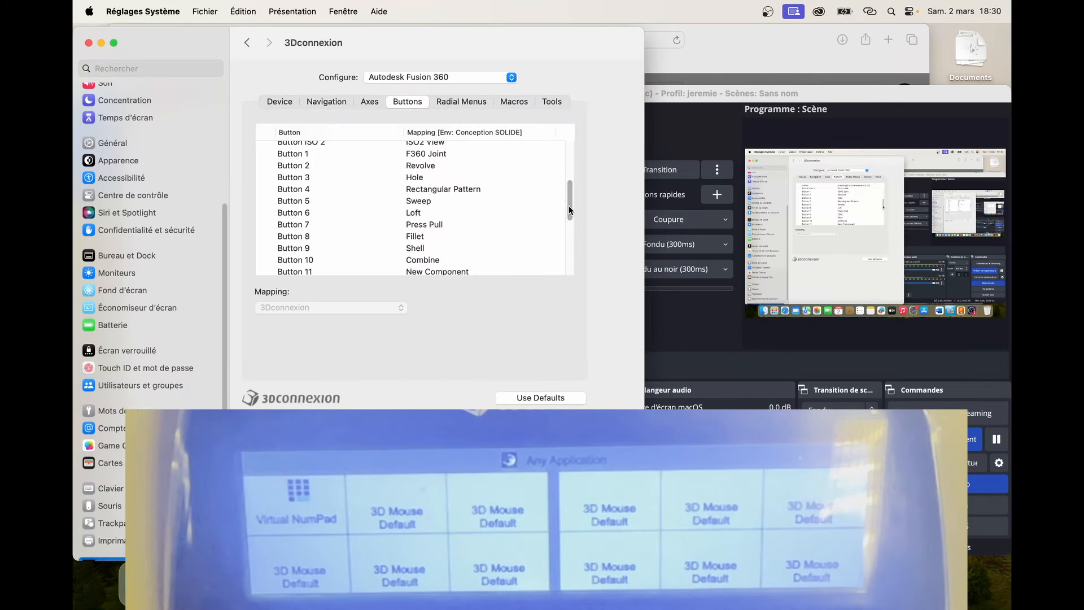
{"action": "left_click_drag", "start_coordinate": [568, 209], "coordinate": [570, 201]}
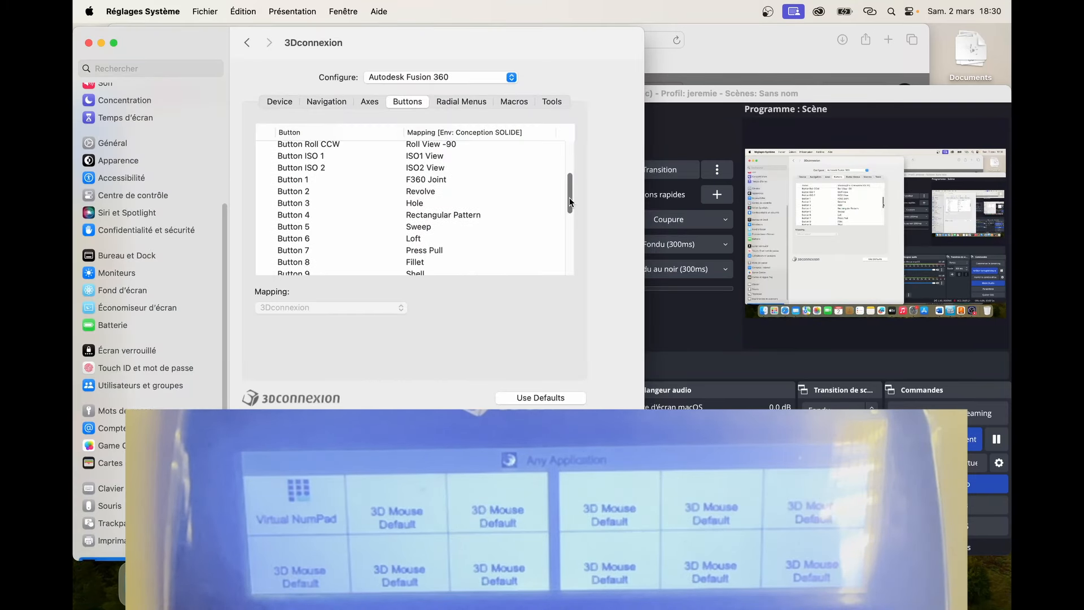
{"action": "left_click", "coordinate": [422, 193]}
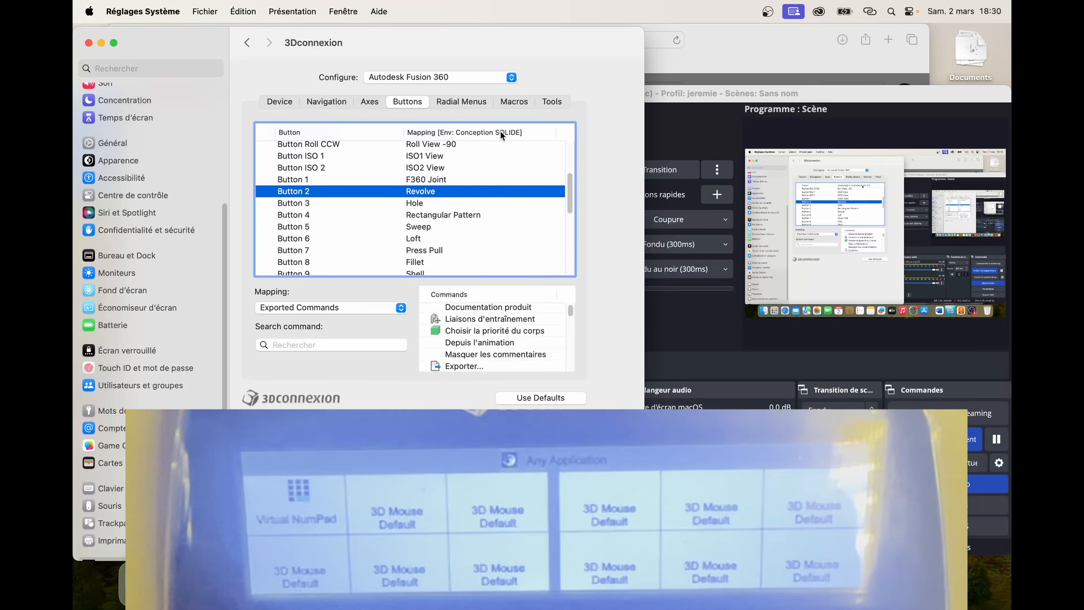
Move the OBS Studio window out of the way and return to the 3Dconnexion settings
{"action": "left_click", "coordinate": [709, 85]}
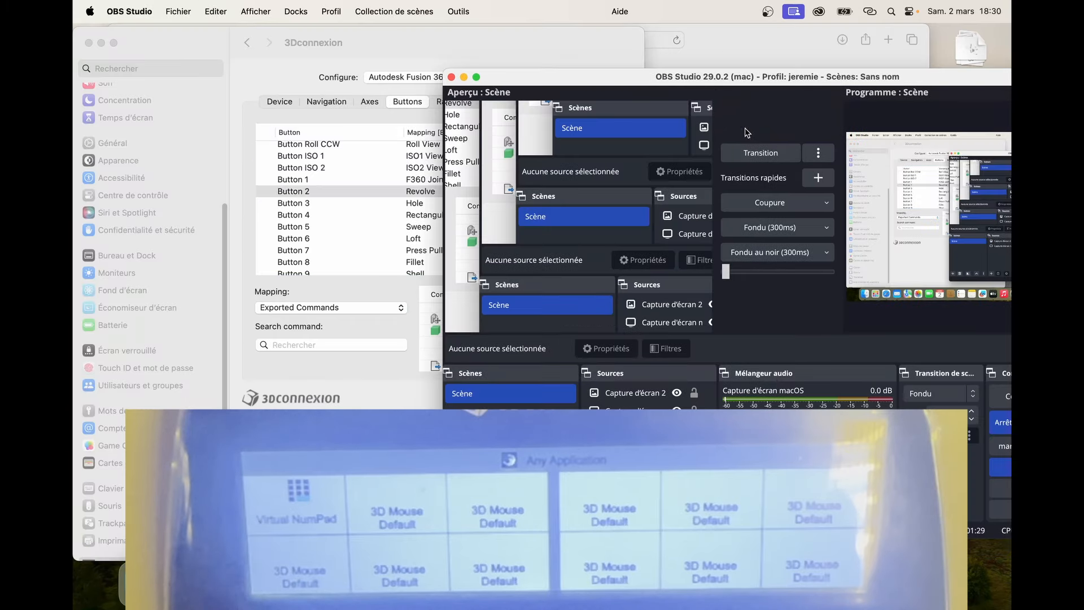
{"action": "left_click_drag", "start_coordinate": [701, 79], "coordinate": [993, 383]}
{"action": "left_click", "coordinate": [114, 45]}
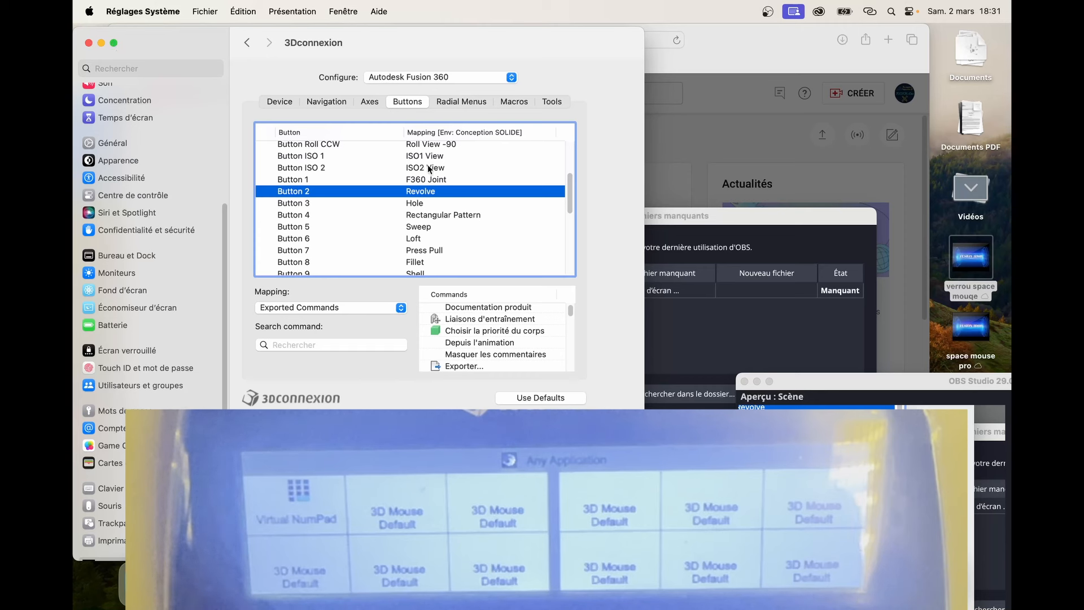
Review the macros available for Button 1, keeping F360 Joint selected
{"action": "left_click", "coordinate": [422, 180]}
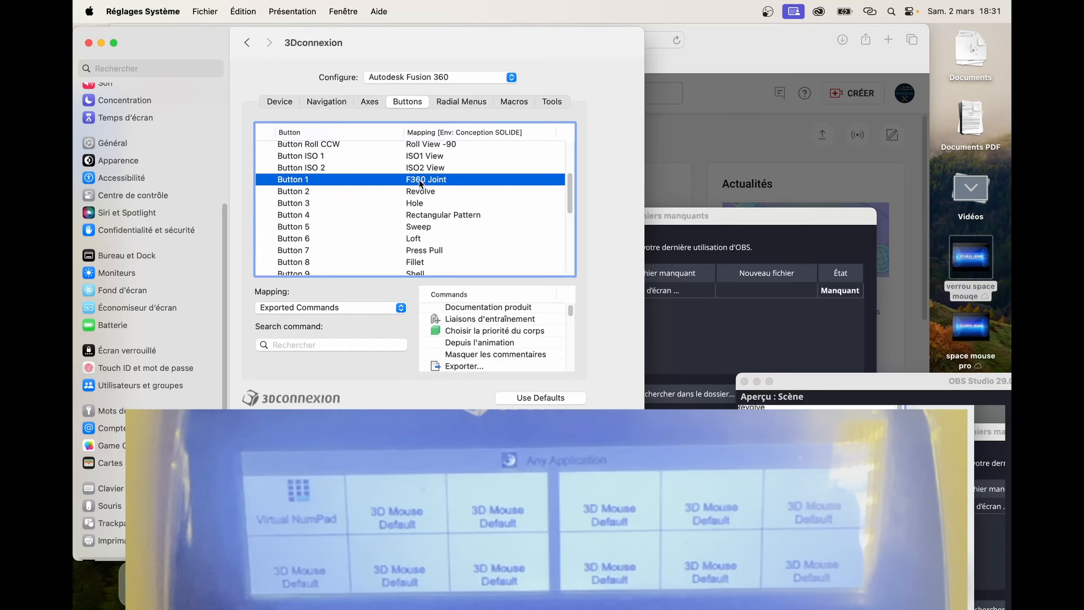
{"action": "left_click", "coordinate": [329, 350]}
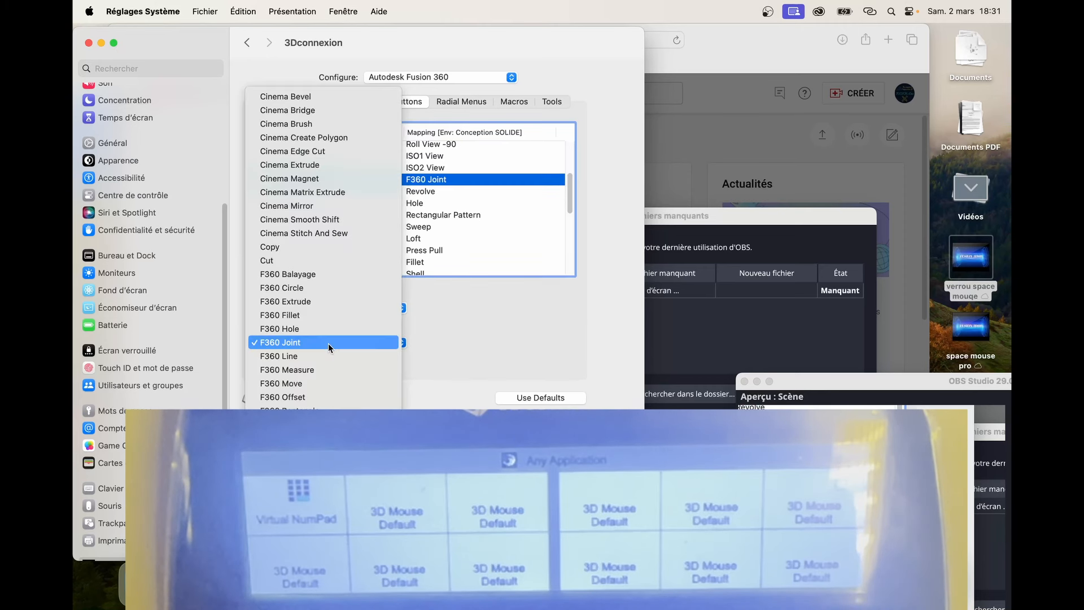
{"action": "left_click", "coordinate": [302, 344]}
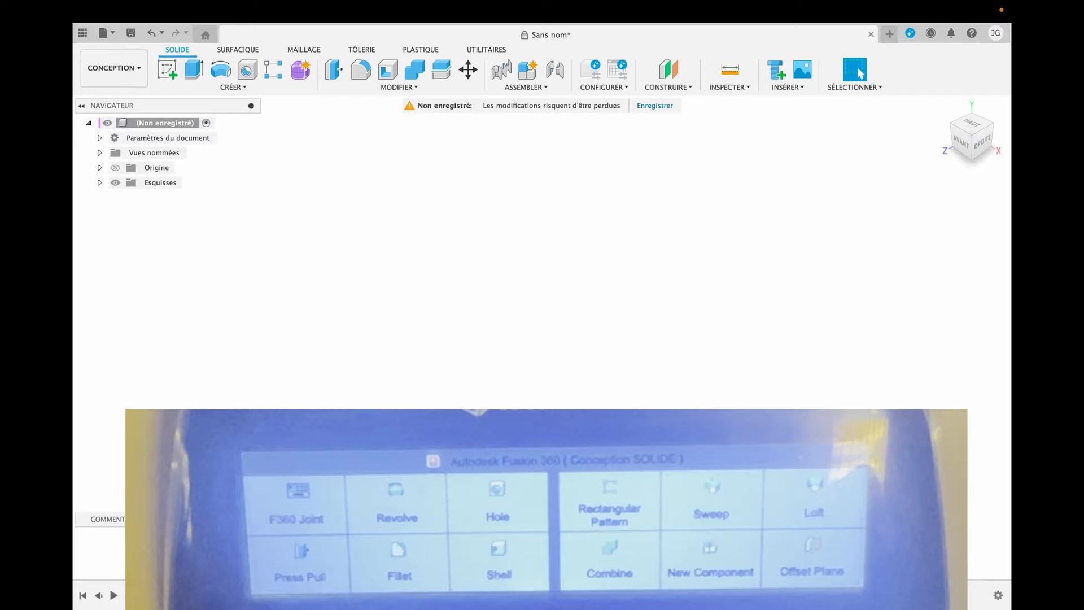
Switch back to System Settings, reopen the 3Dconnexion properties and choose Autodesk Fusion 360 as the application to configure
{"action": "key", "text": "super+Tab"}
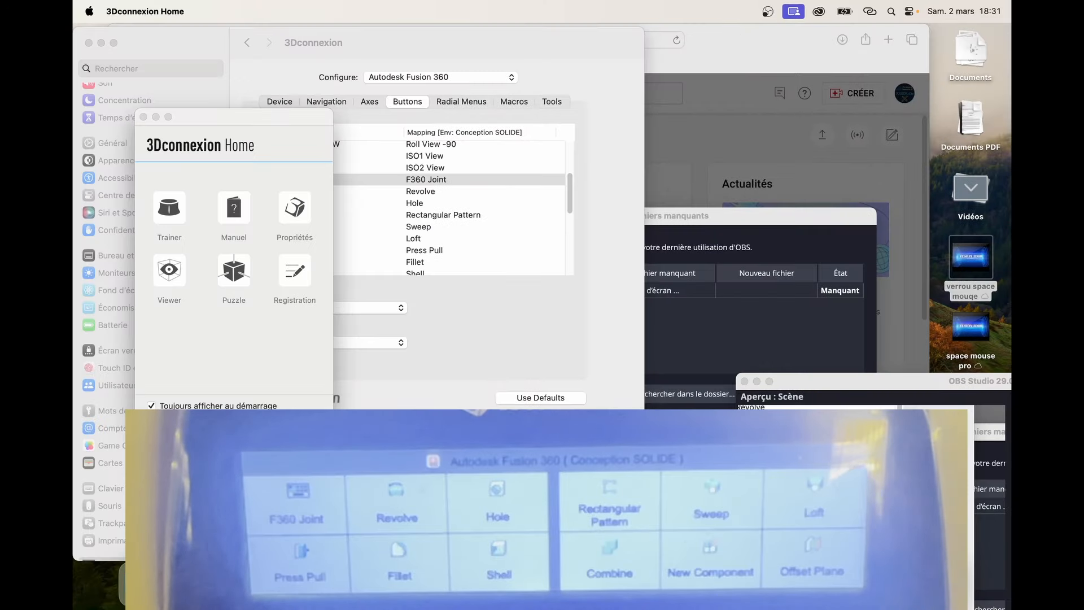
{"action": "left_click", "coordinate": [489, 192]}
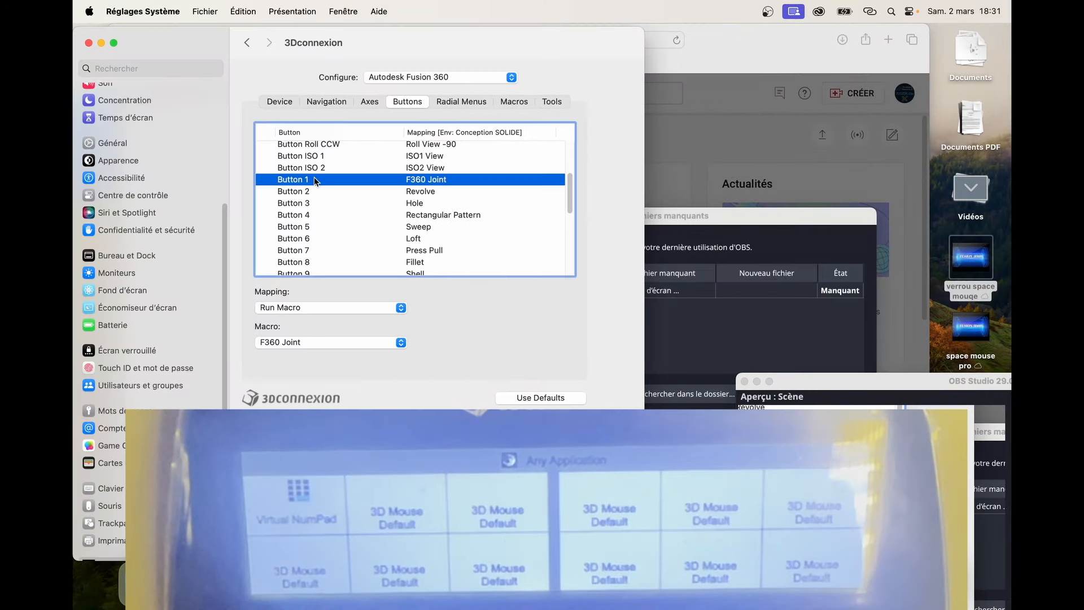
{"action": "left_click", "coordinate": [247, 43]}
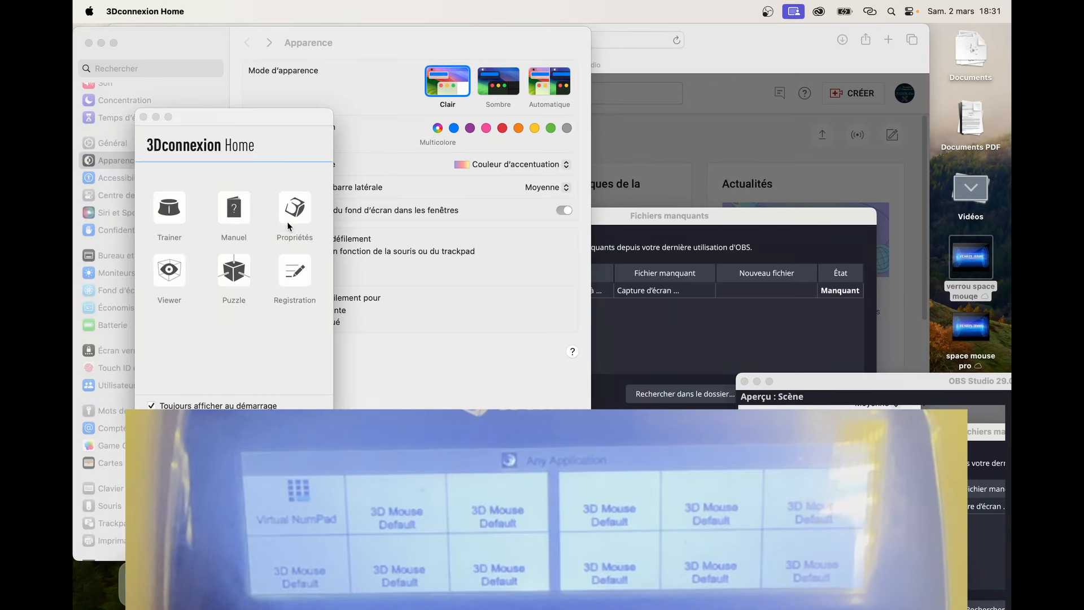
{"action": "left_click", "coordinate": [289, 212]}
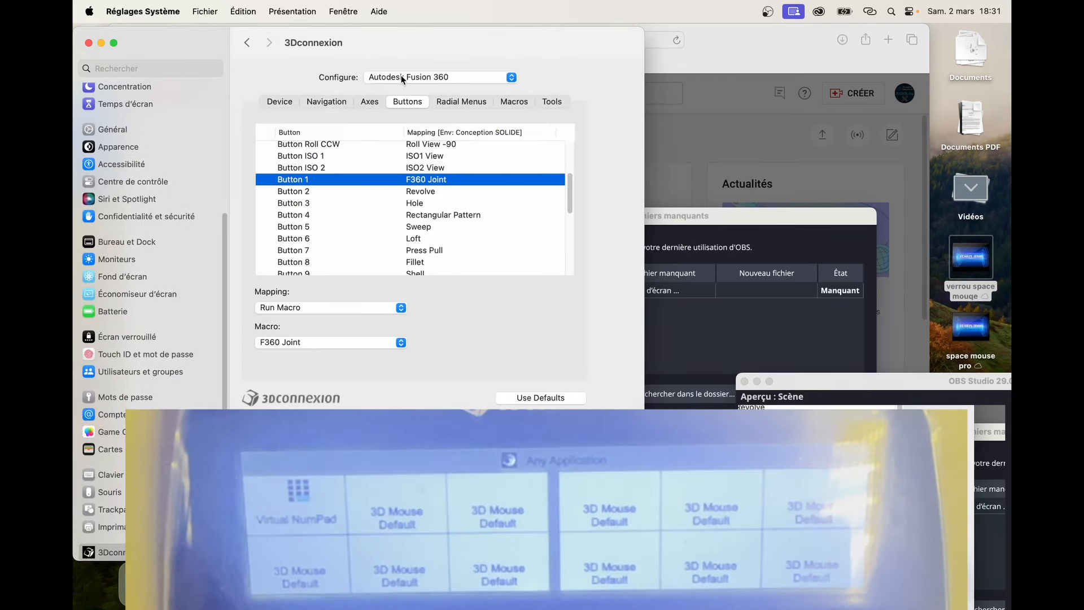
{"action": "left_click", "coordinate": [401, 78]}
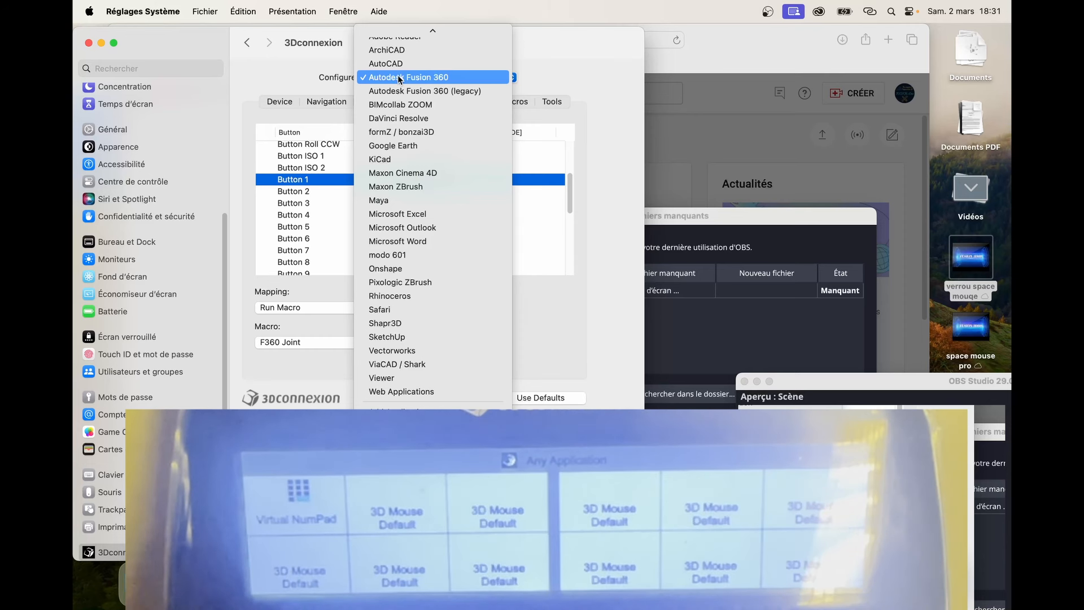
{"action": "left_click", "coordinate": [401, 78]}
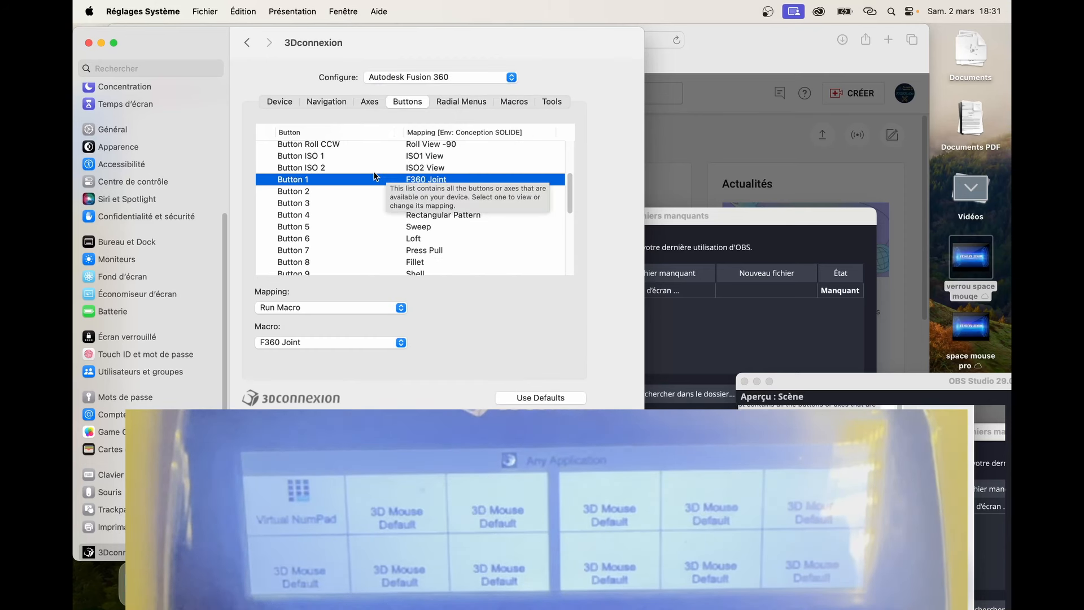
Choose SpaceMouse Enterprise as the device to configure
{"action": "left_click", "coordinate": [288, 105]}
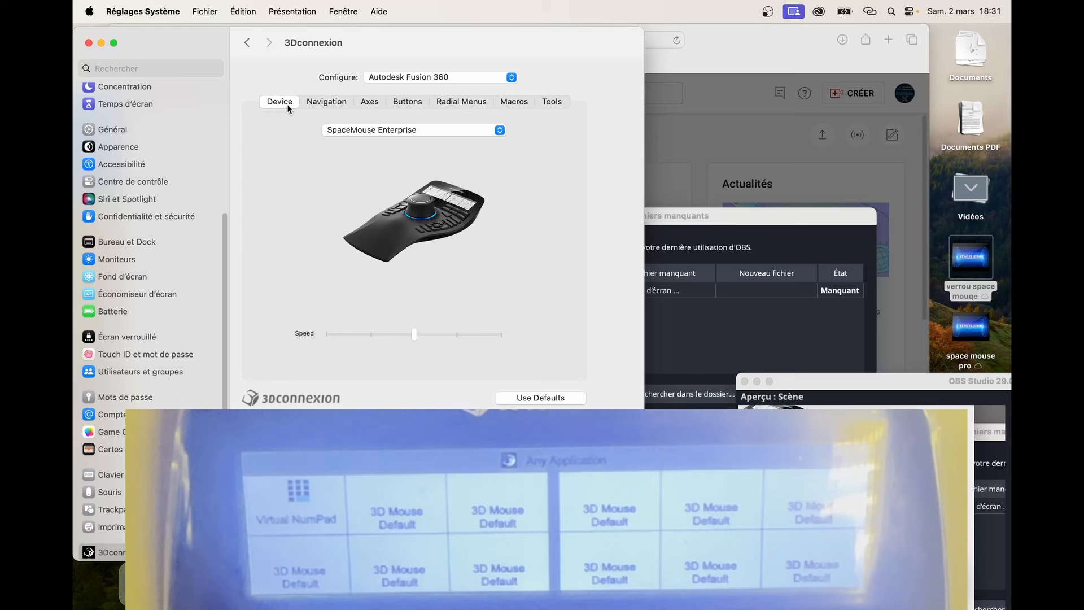
{"action": "left_click", "coordinate": [401, 131]}
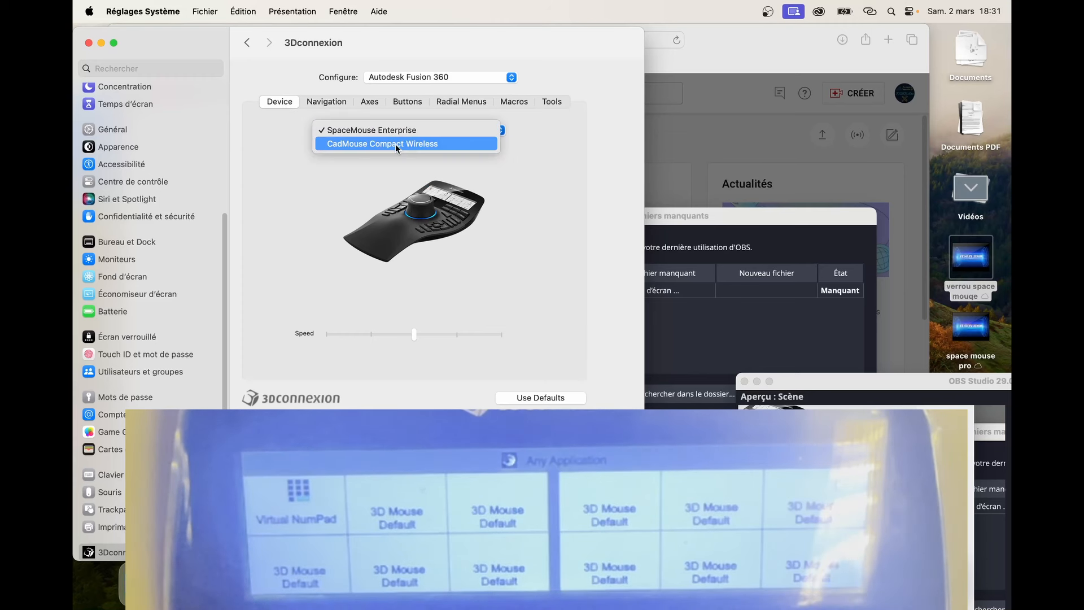
{"action": "left_click", "coordinate": [393, 130]}
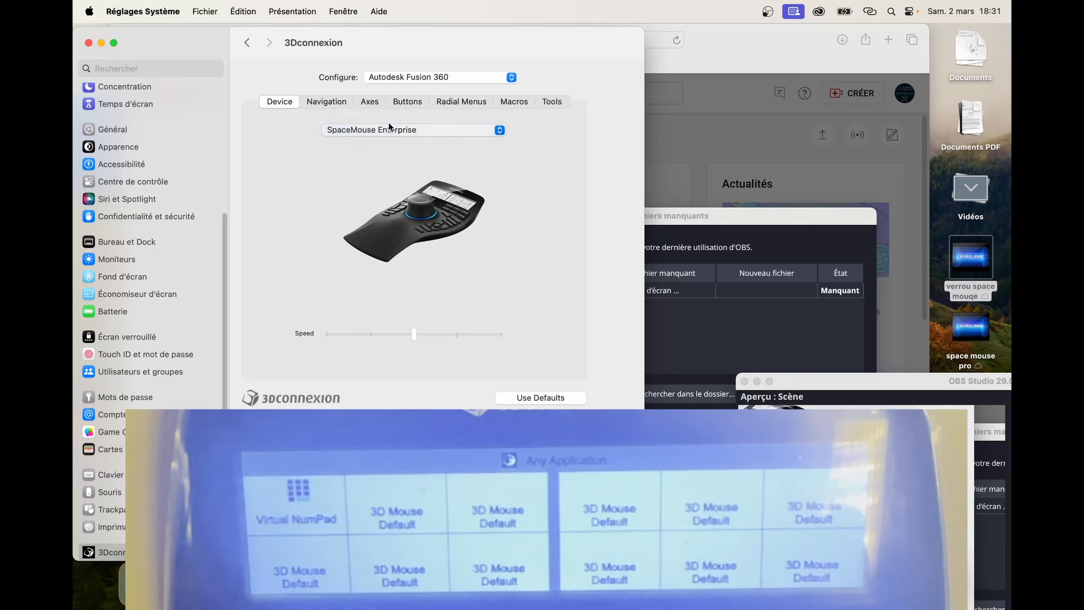
Assign the F360 Extrude macro to Button 1 in the Autodesk Fusion 360 button mappings
{"action": "left_click", "coordinate": [327, 102]}
{"action": "left_click", "coordinate": [365, 100]}
{"action": "left_click", "coordinate": [395, 101]}
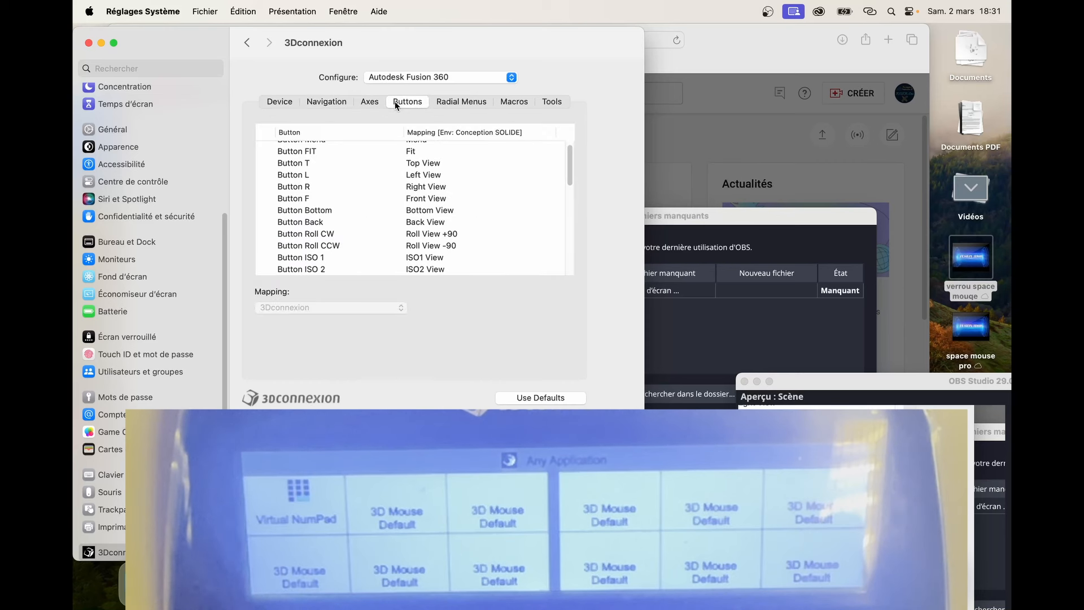
{"action": "scroll", "coordinate": [568, 171], "scroll_direction": "down", "scroll_amount": 3}
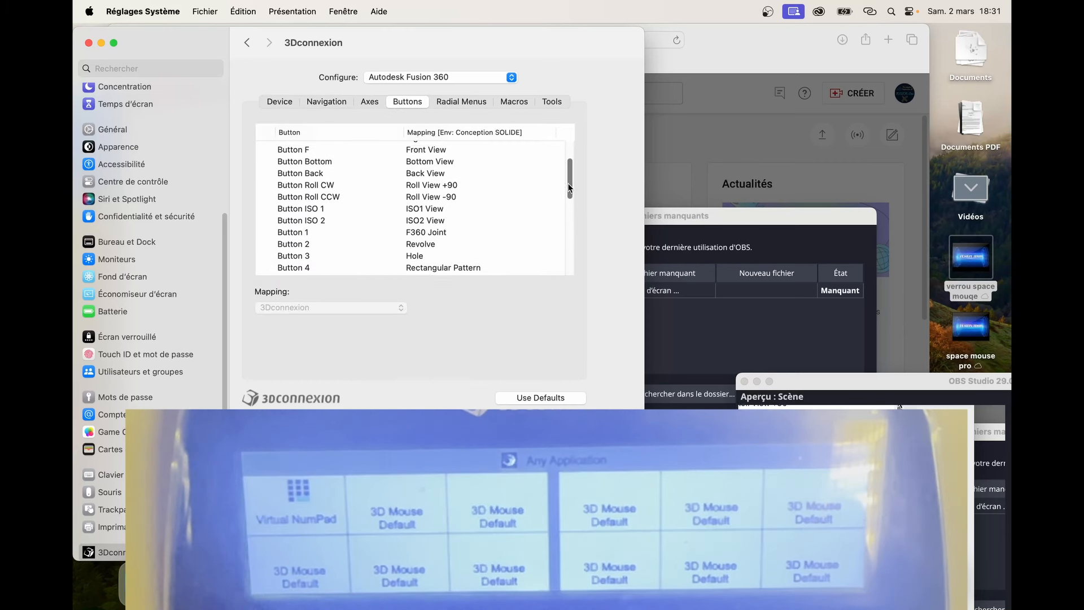
{"action": "left_click", "coordinate": [378, 229]}
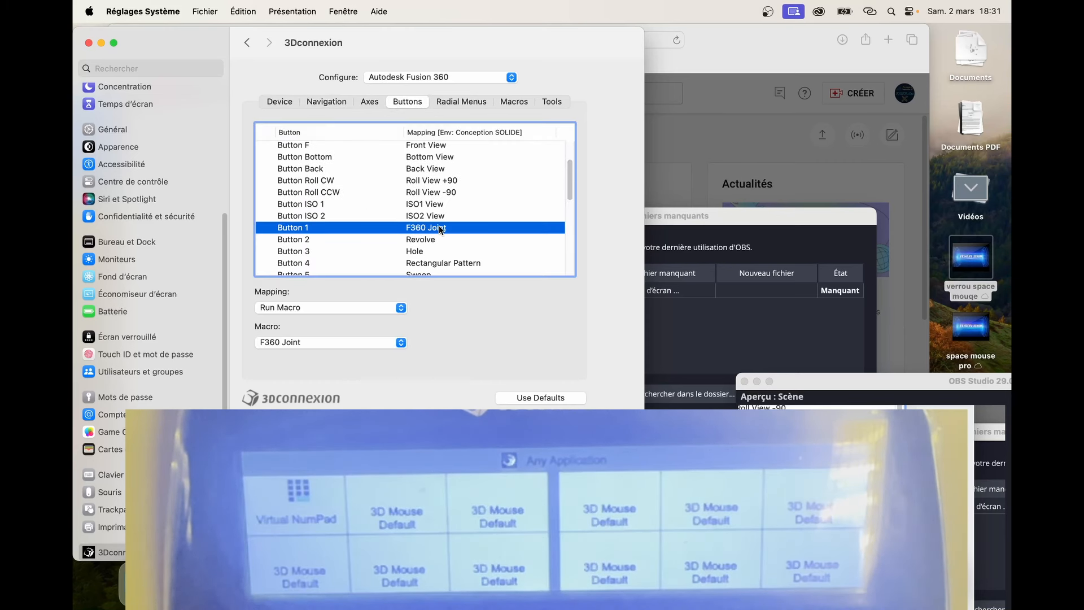
{"action": "left_click", "coordinate": [401, 343]}
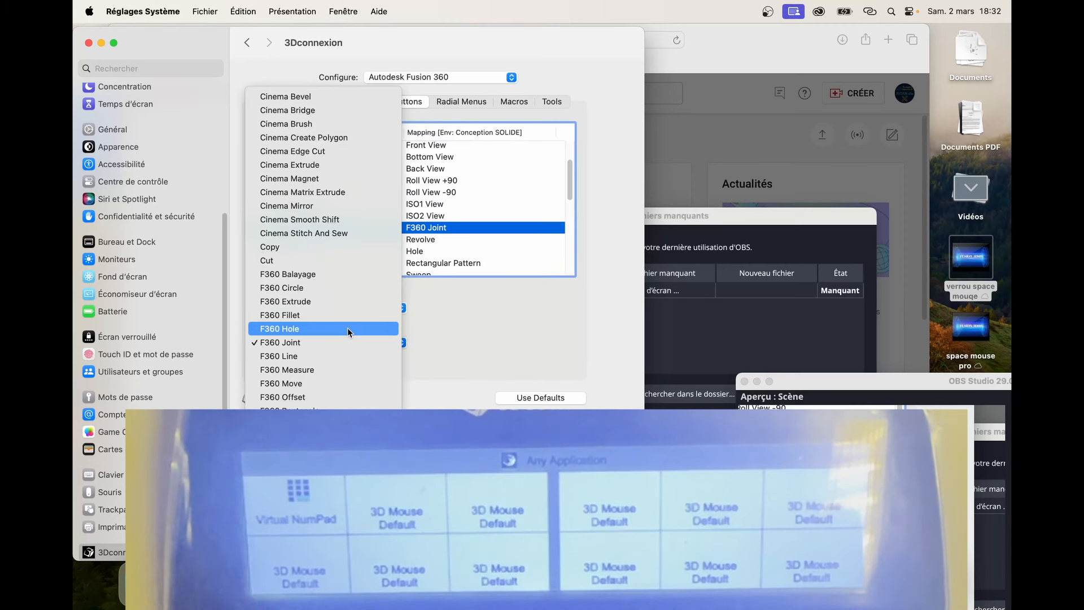
{"action": "left_click", "coordinate": [304, 302]}
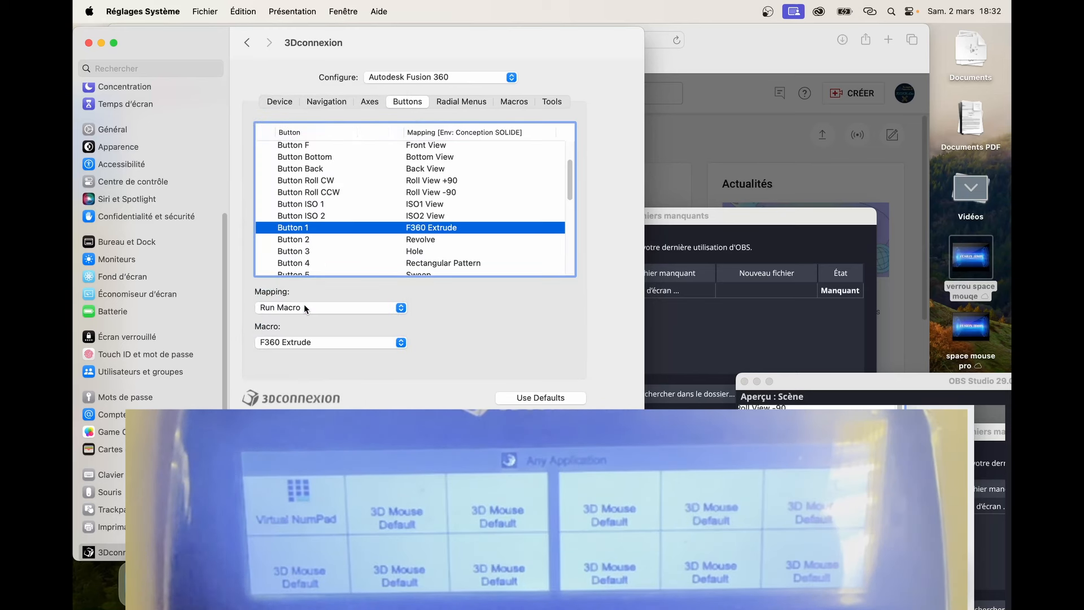
Map Button 3 to run the F360 Balayage macro
{"action": "left_click", "coordinate": [424, 240]}
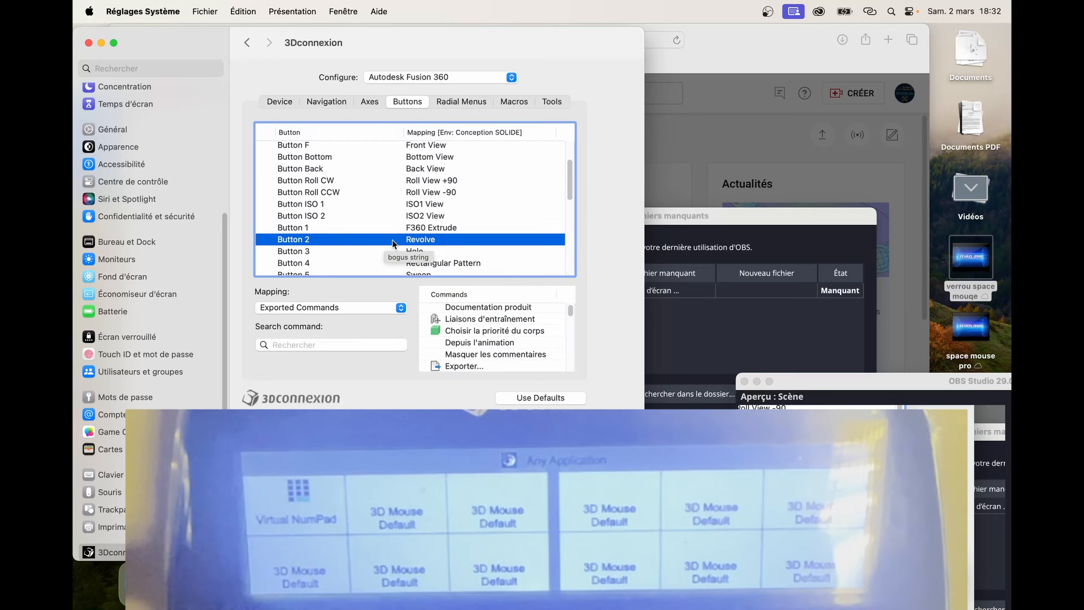
{"action": "left_click", "coordinate": [423, 251]}
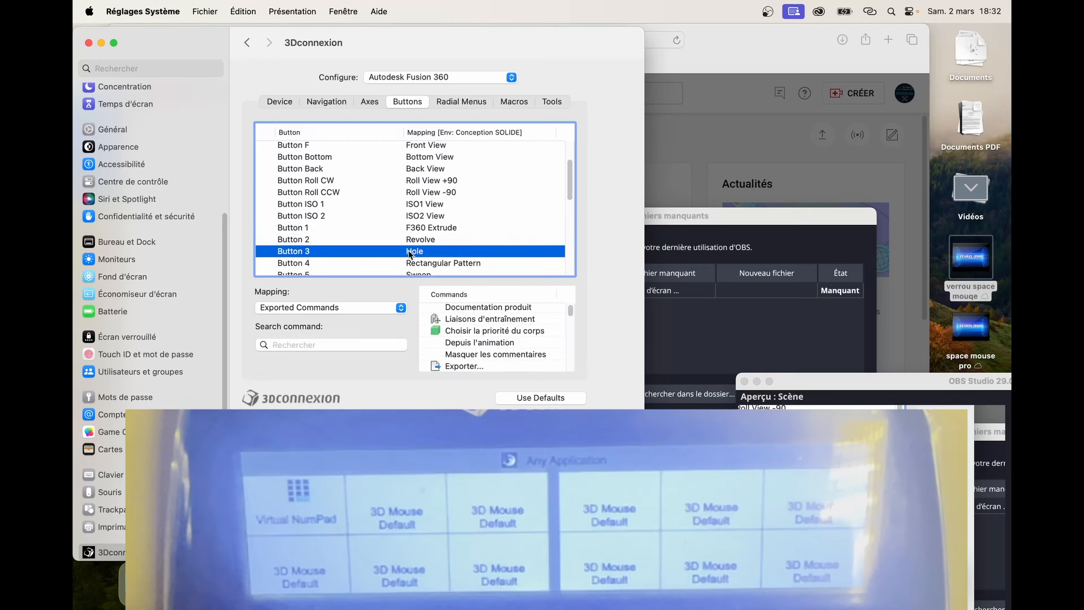
{"action": "left_click", "coordinate": [362, 307]}
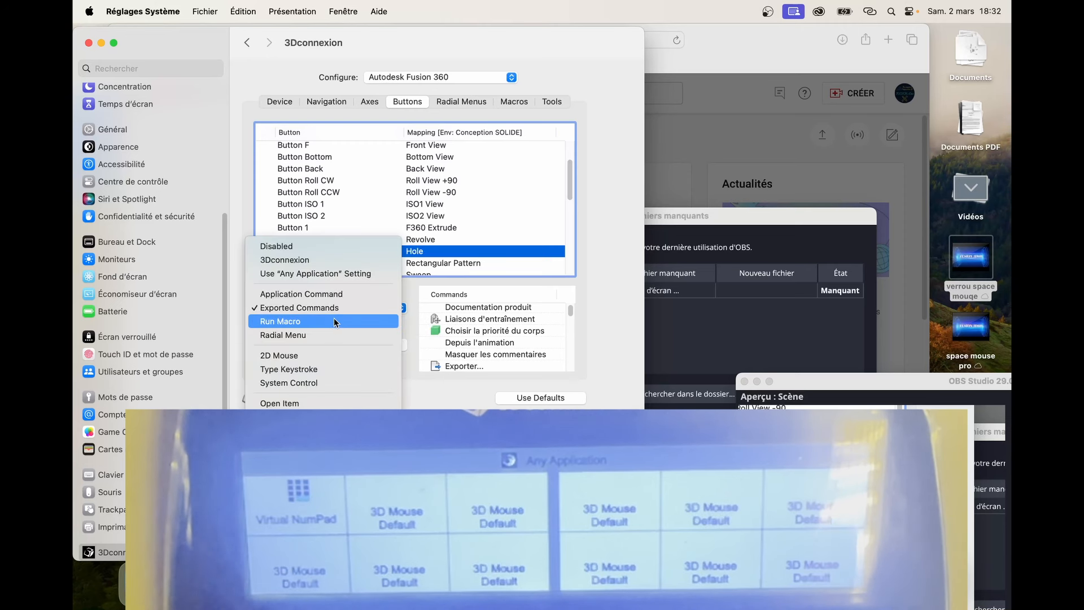
{"action": "left_click", "coordinate": [285, 320]}
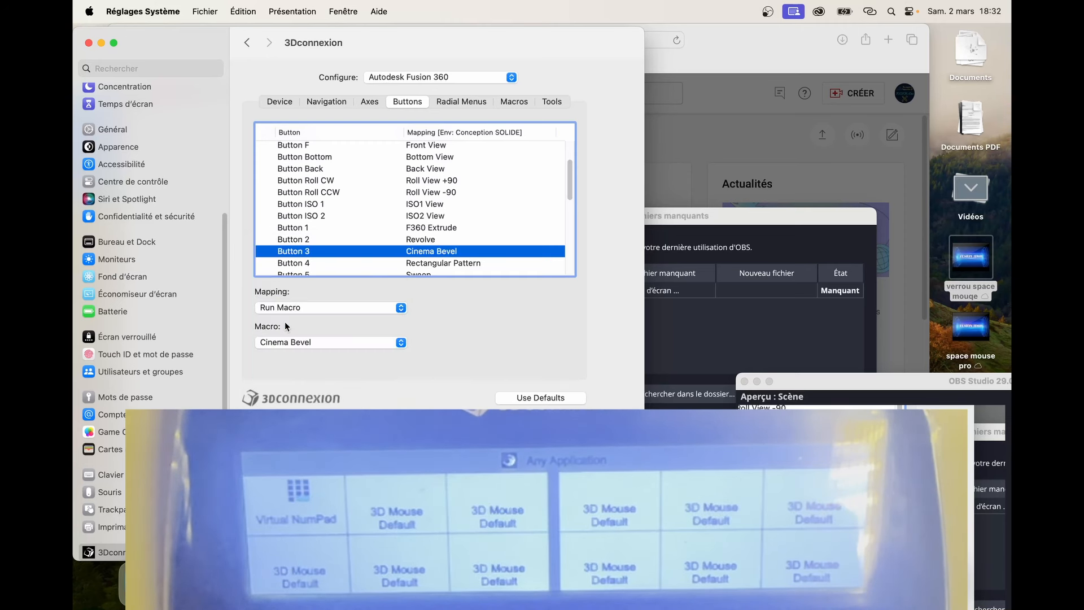
{"action": "left_click", "coordinate": [314, 341]}
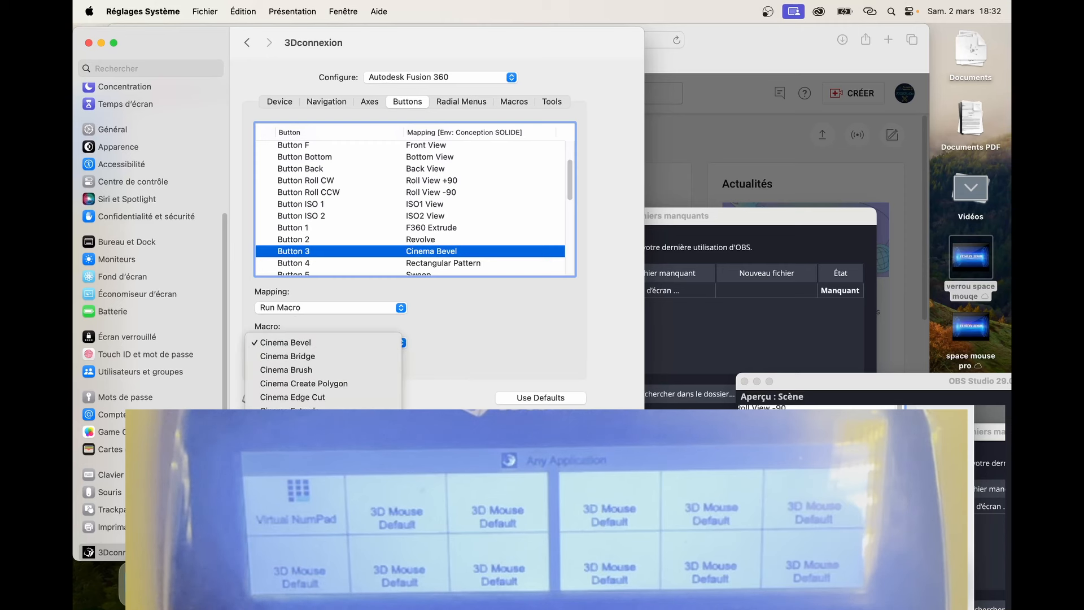
{"action": "scroll", "coordinate": [322, 339], "scroll_direction": "down", "scroll_amount": 5}
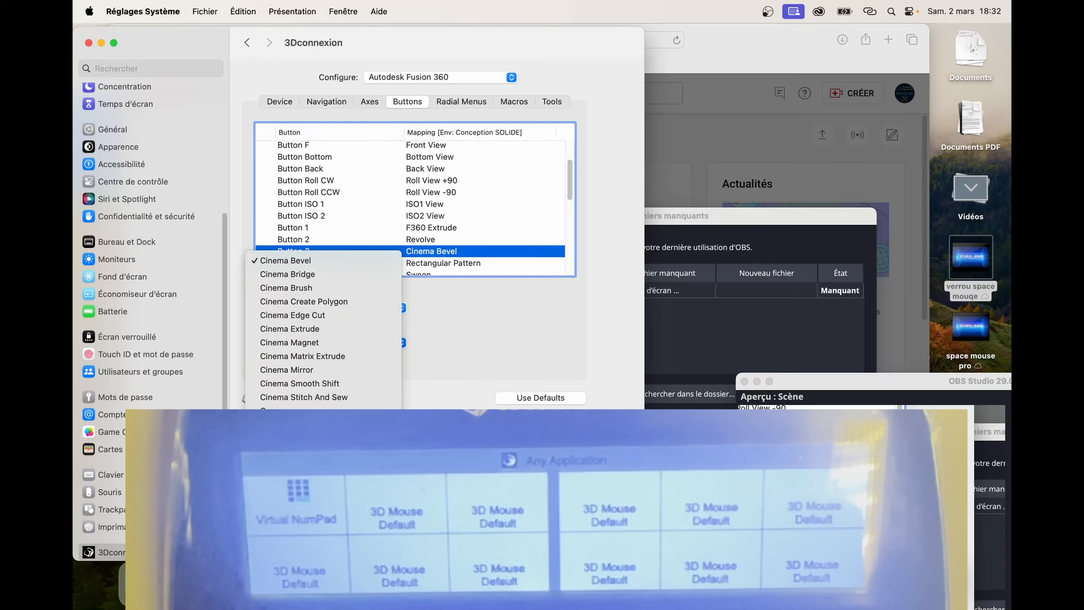
{"action": "scroll", "coordinate": [322, 339], "scroll_direction": "down", "scroll_amount": 5}
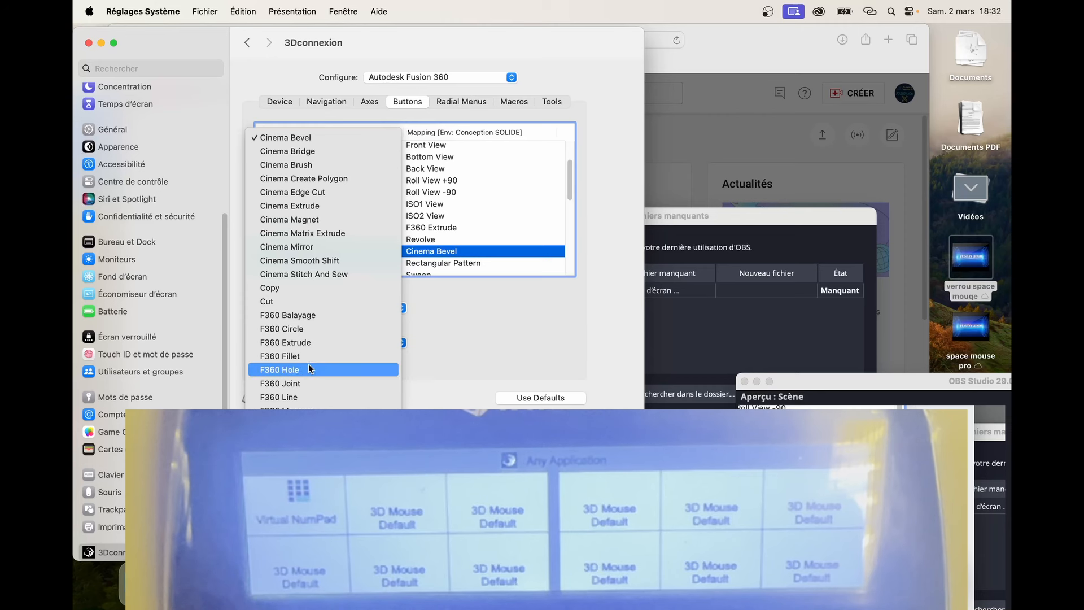
{"action": "left_click", "coordinate": [301, 316]}
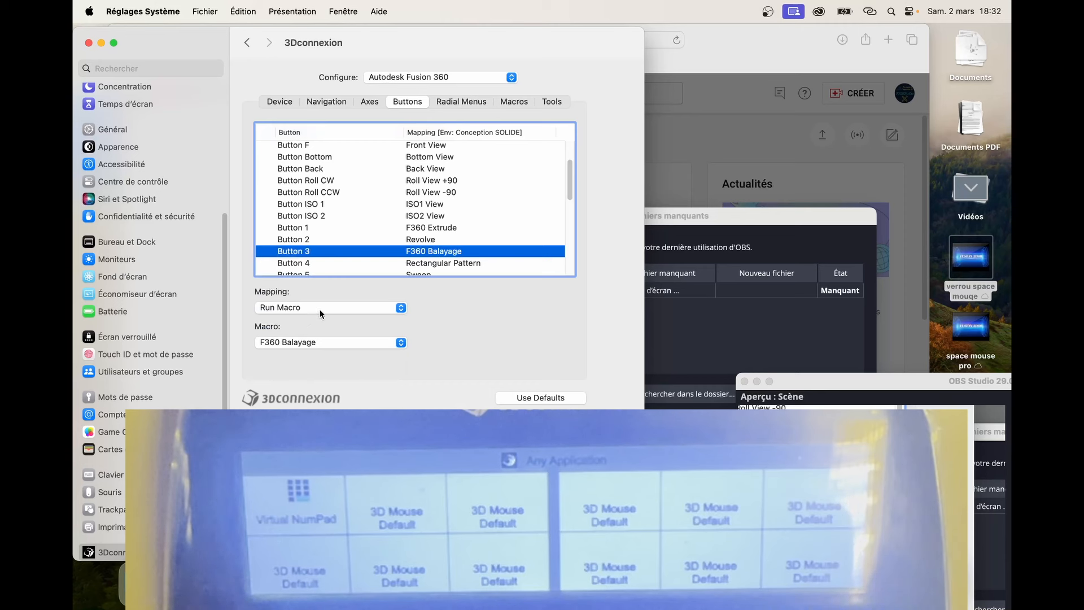
Try an Application Command mapping for Button 4 and look through the available application commands
{"action": "key", "text": "Down"}
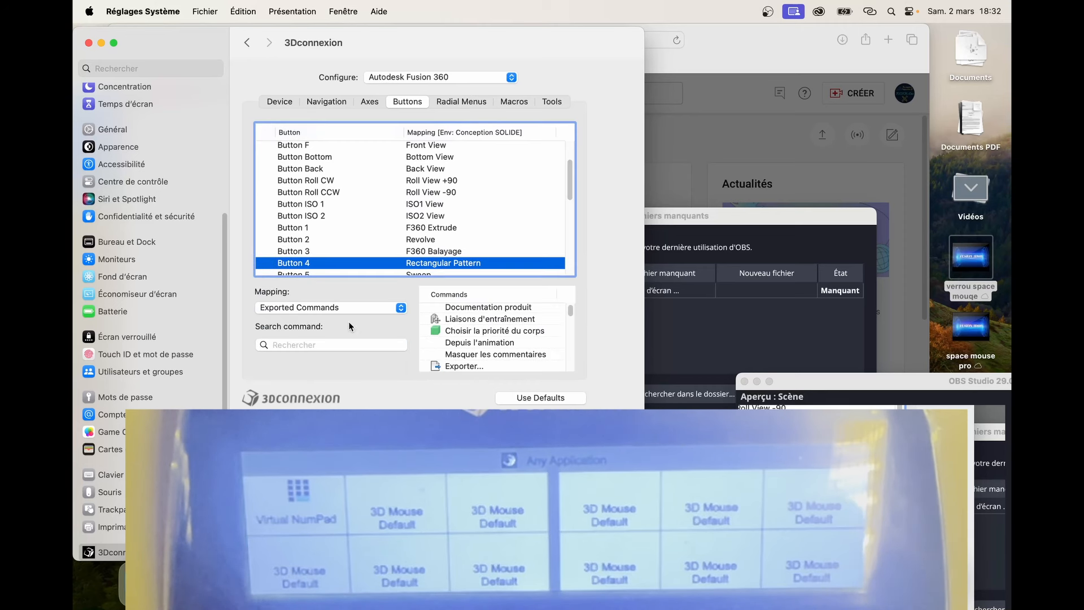
{"action": "left_click", "coordinate": [340, 307]}
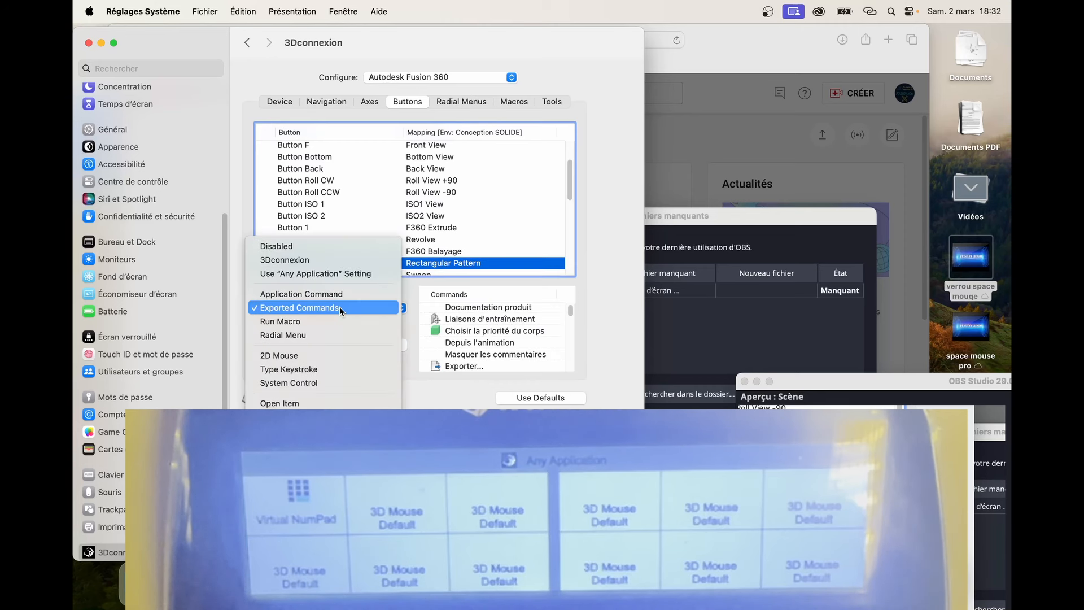
{"action": "left_click", "coordinate": [298, 296]}
{"action": "left_click", "coordinate": [305, 341]}
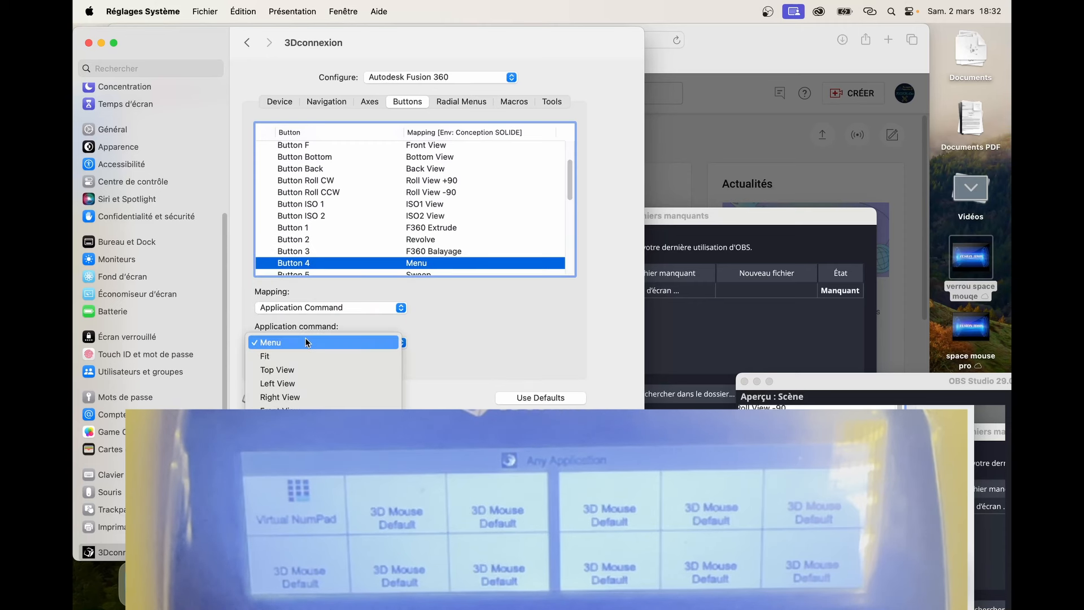
{"action": "scroll", "coordinate": [323, 226], "scroll_direction": "down", "scroll_amount": 7}
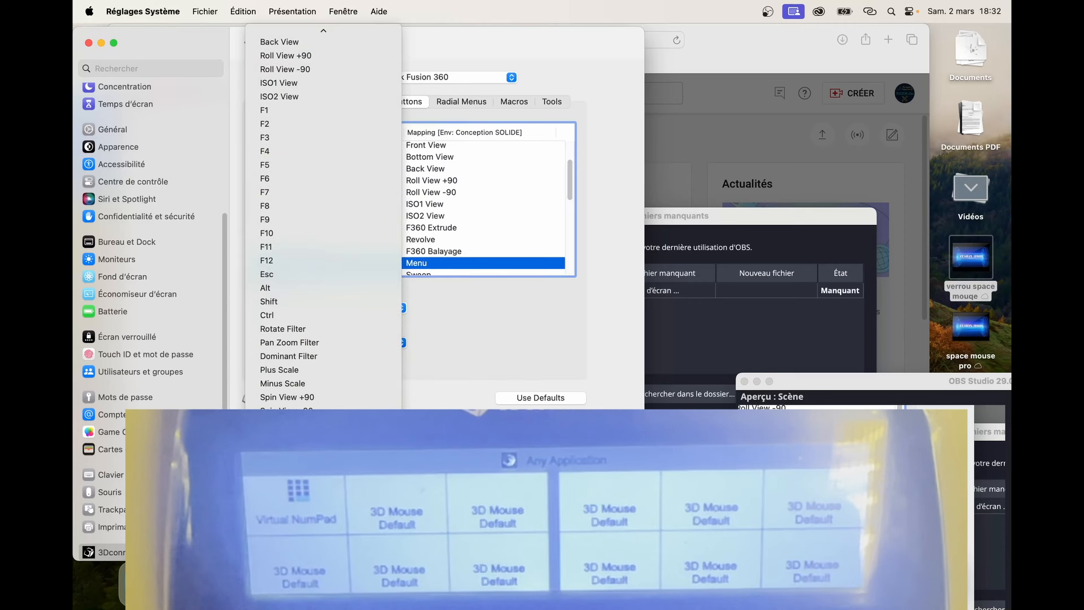
{"action": "scroll", "coordinate": [324, 225], "scroll_direction": "up", "scroll_amount": 7}
{"action": "left_click", "coordinate": [466, 266]}
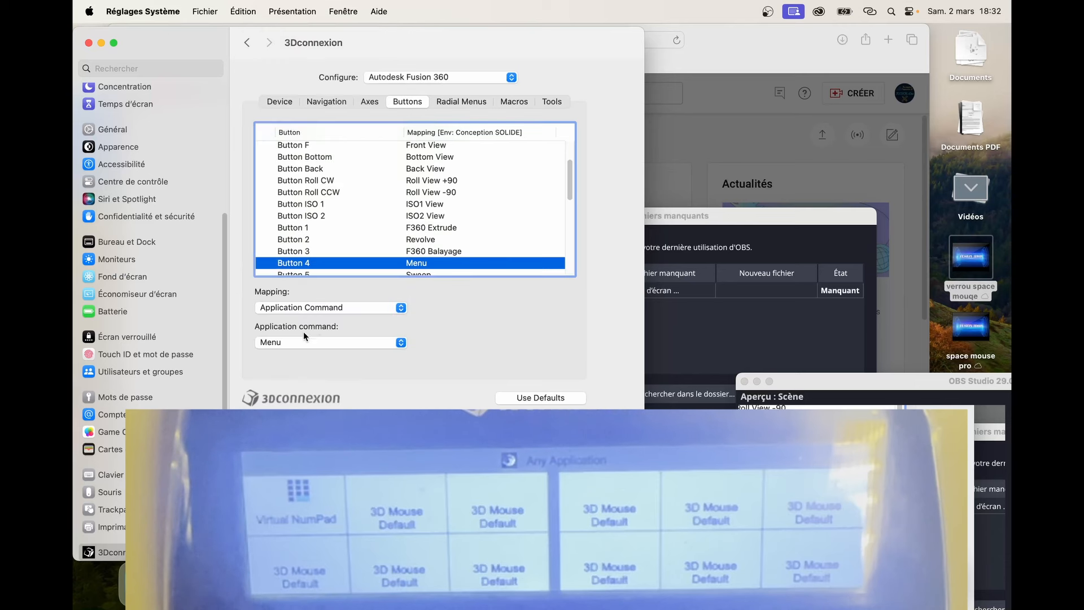
Map Button 4 to run the F360 Move macro
{"action": "left_click", "coordinate": [317, 311]}
{"action": "key", "text": "Down"}
{"action": "key", "text": "Down"}
{"action": "key", "text": "Return"}
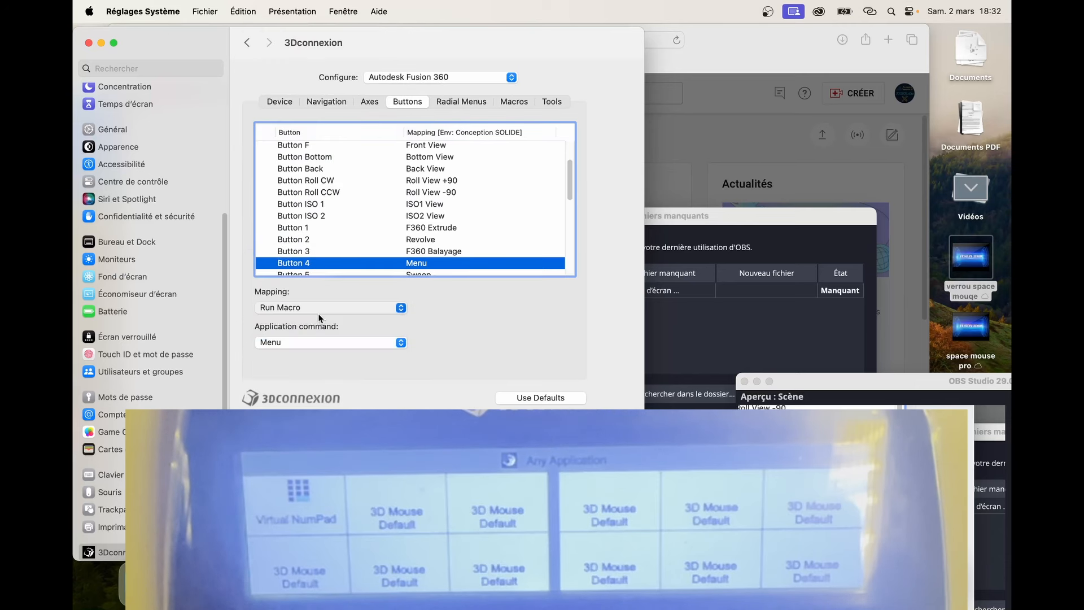
{"action": "left_click", "coordinate": [312, 340]}
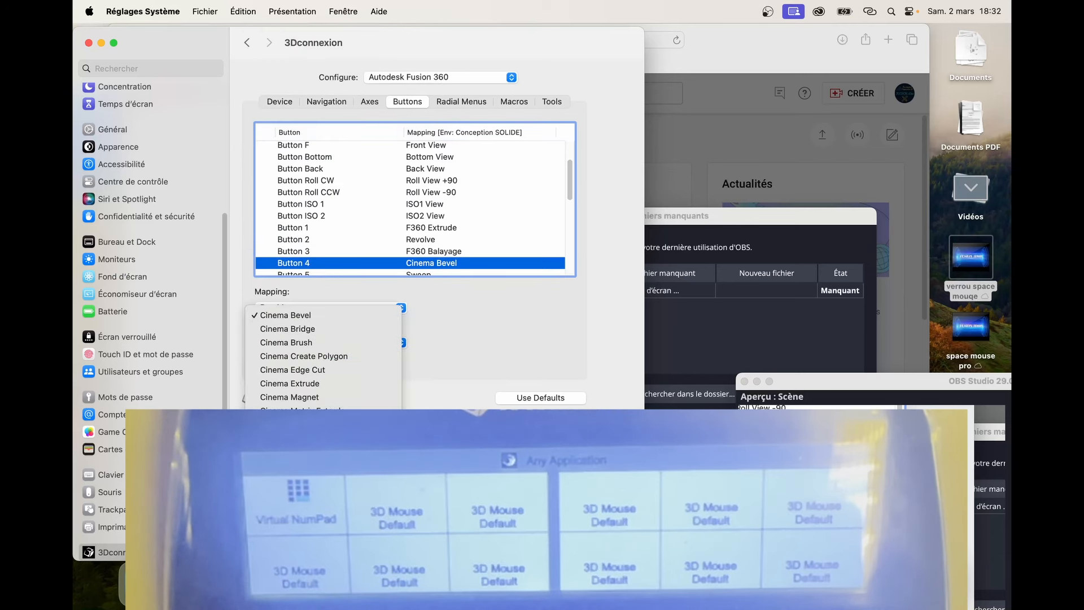
{"action": "scroll", "coordinate": [328, 384], "scroll_direction": "down", "scroll_amount": 5}
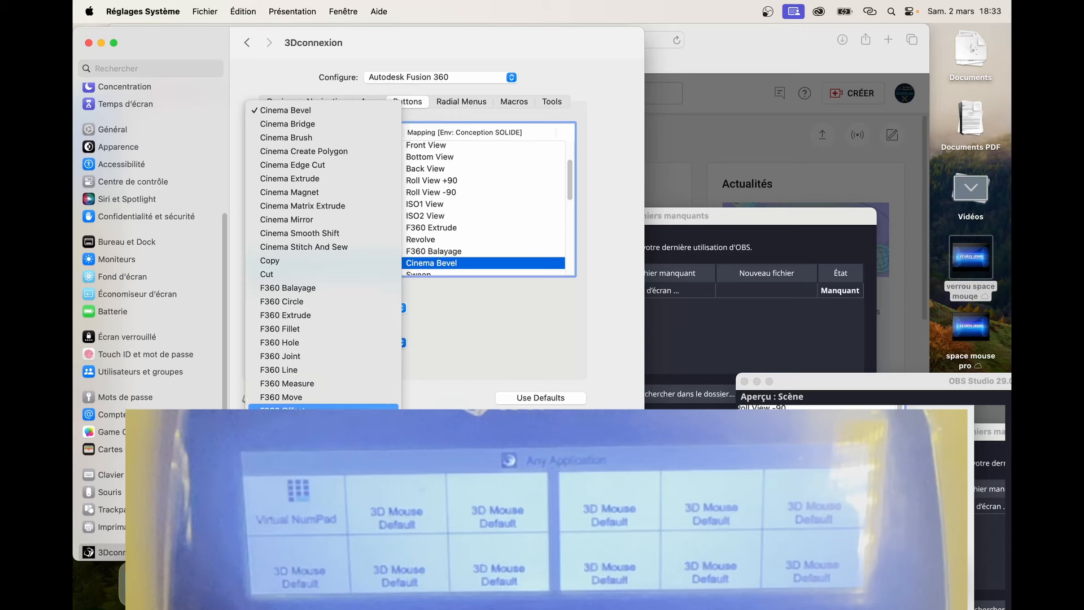
{"action": "left_click", "coordinate": [289, 397]}
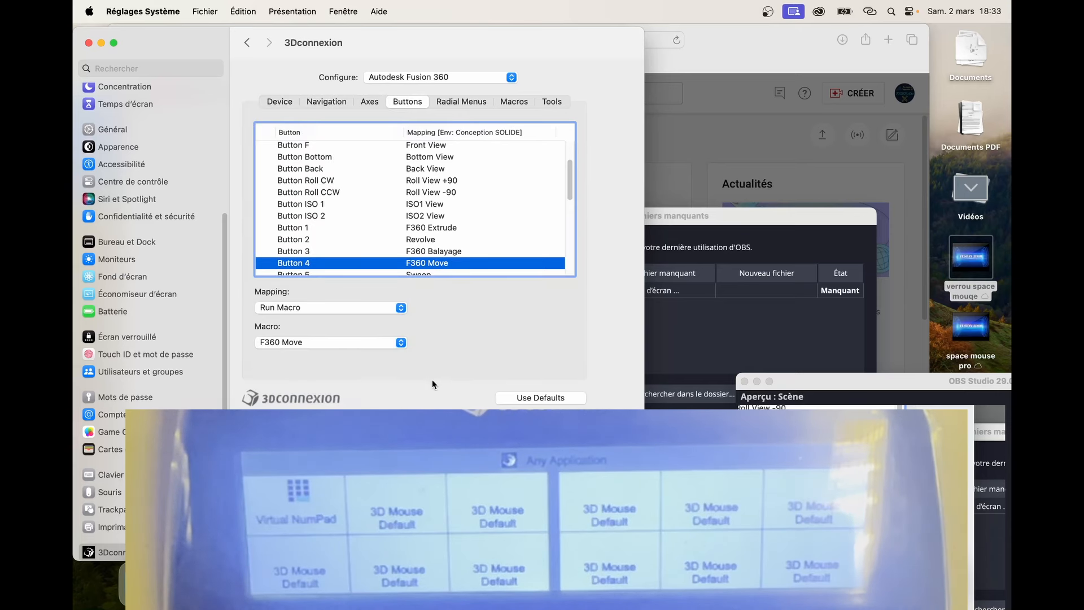
Check the device's button assignments with Fusion 360 active, and inspect Button 2's mapping type back in the 3Dconnexion settings
{"action": "key", "text": "super+Tab"}
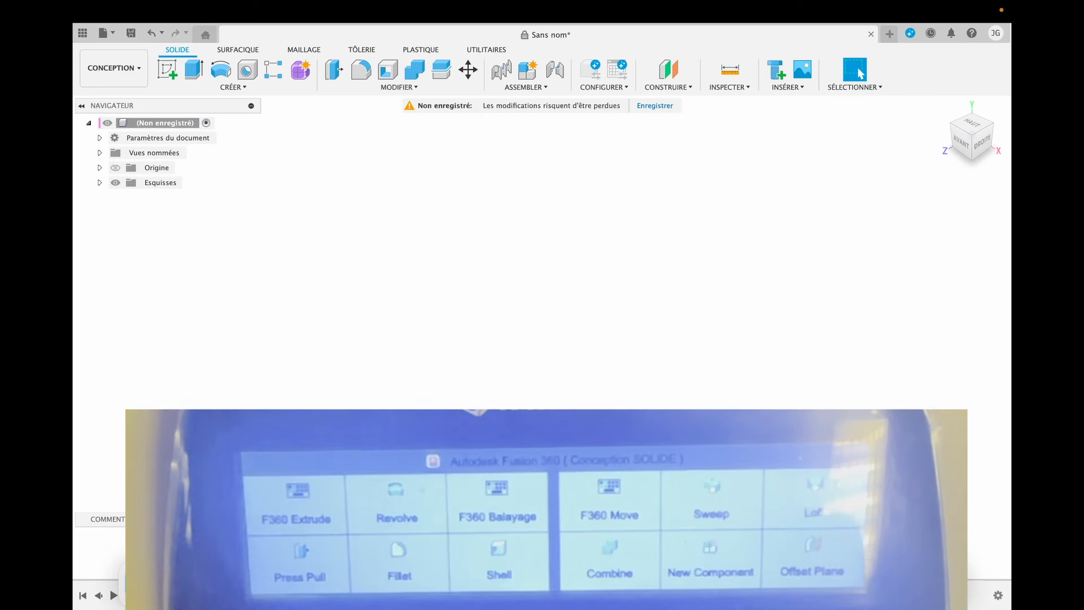
{"action": "key", "text": "ctrl+Left"}
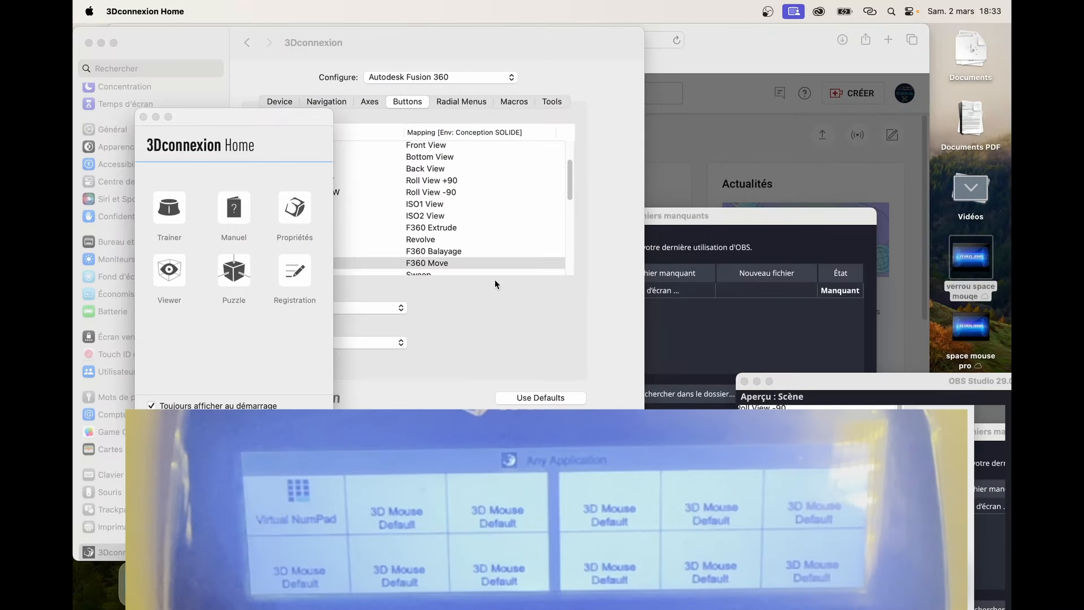
{"action": "left_click", "coordinate": [432, 240]}
{"action": "left_click", "coordinate": [433, 239]}
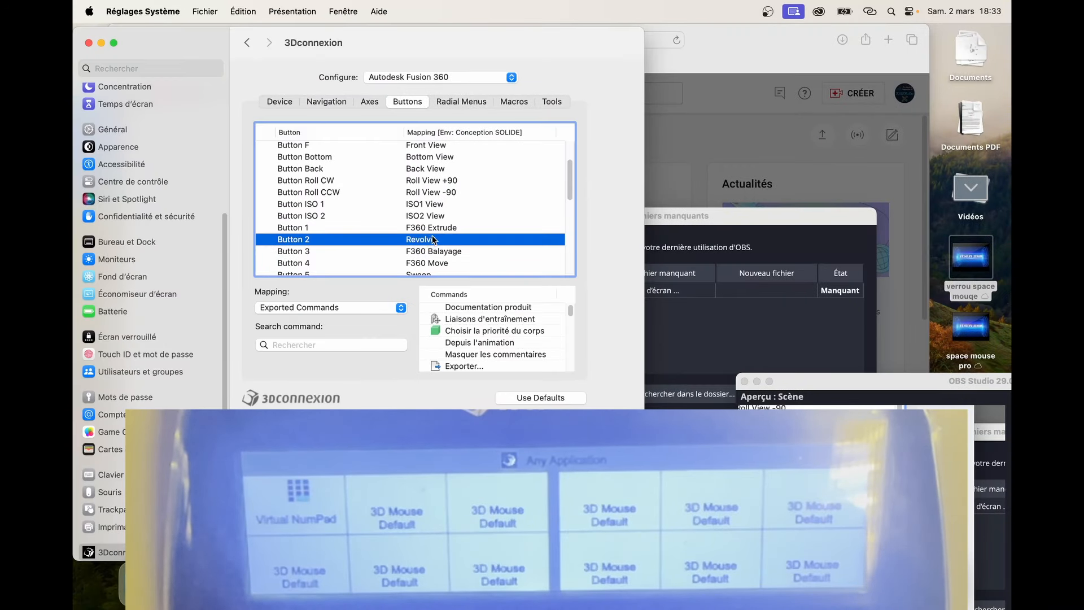
{"action": "left_click", "coordinate": [389, 308]}
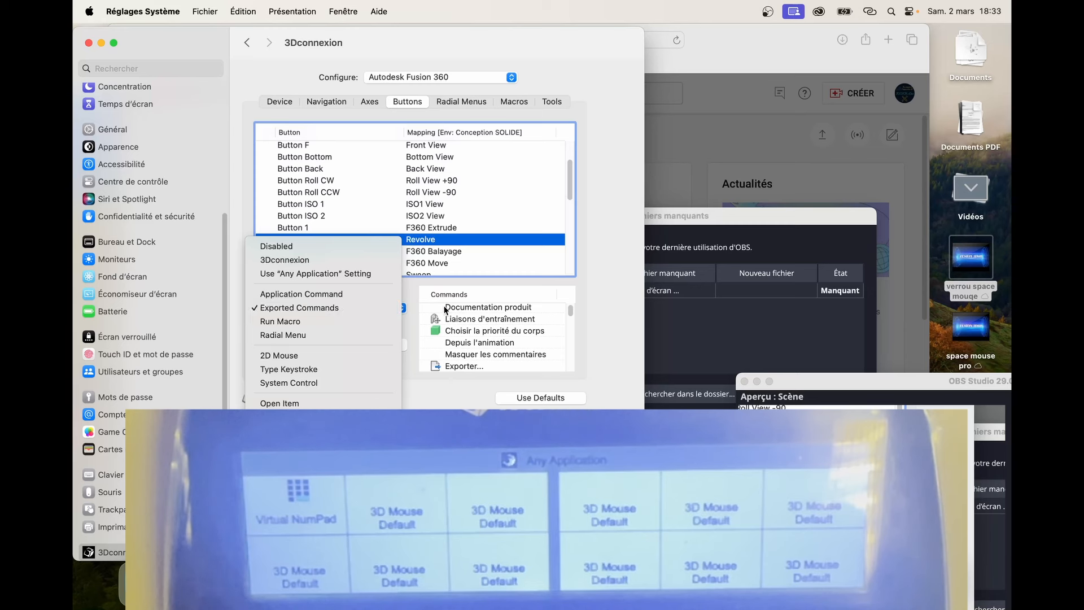
{"action": "left_click", "coordinate": [346, 307]}
Map Button 3 to the exported command Balayage, finding it with the search term "bala"
{"action": "left_click", "coordinate": [426, 251]}
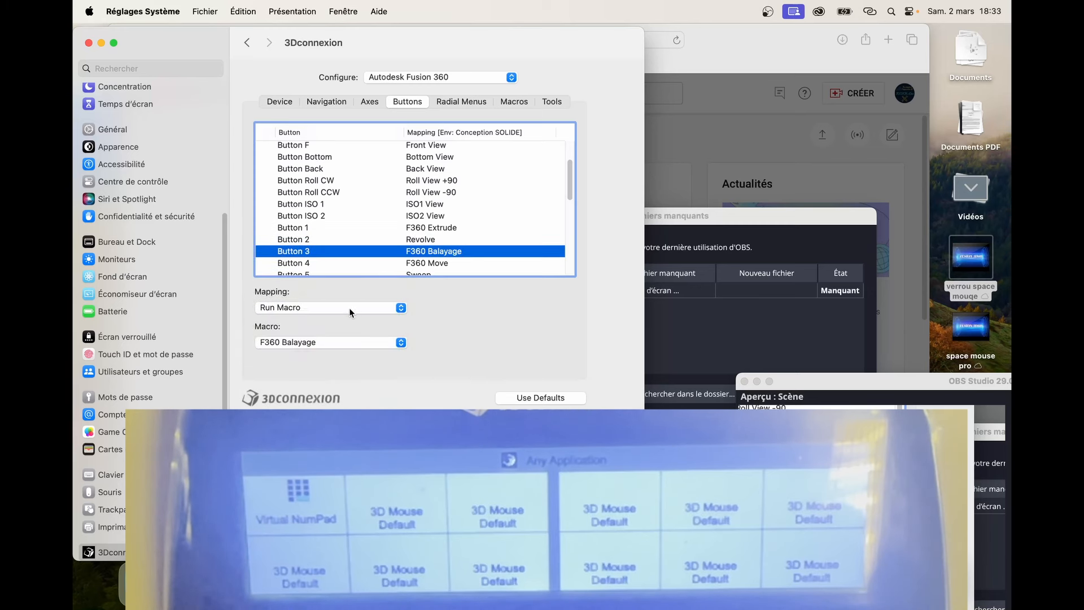
{"action": "left_click", "coordinate": [349, 308]}
{"action": "left_click", "coordinate": [351, 294]}
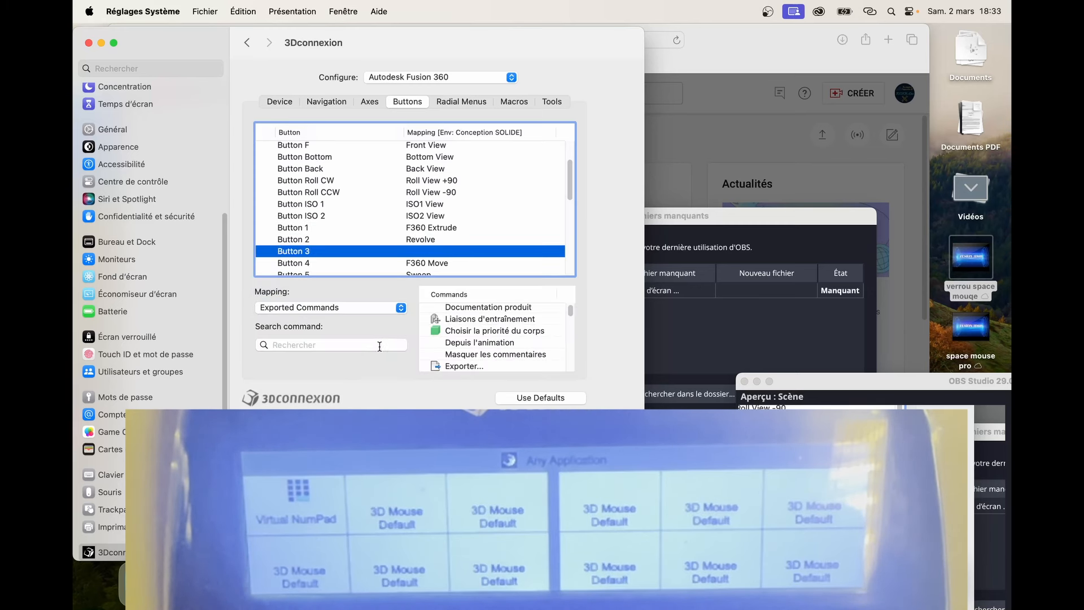
{"action": "left_click", "coordinate": [377, 346]}
{"action": "scroll", "coordinate": [499, 340], "scroll_direction": "down", "scroll_amount": 5}
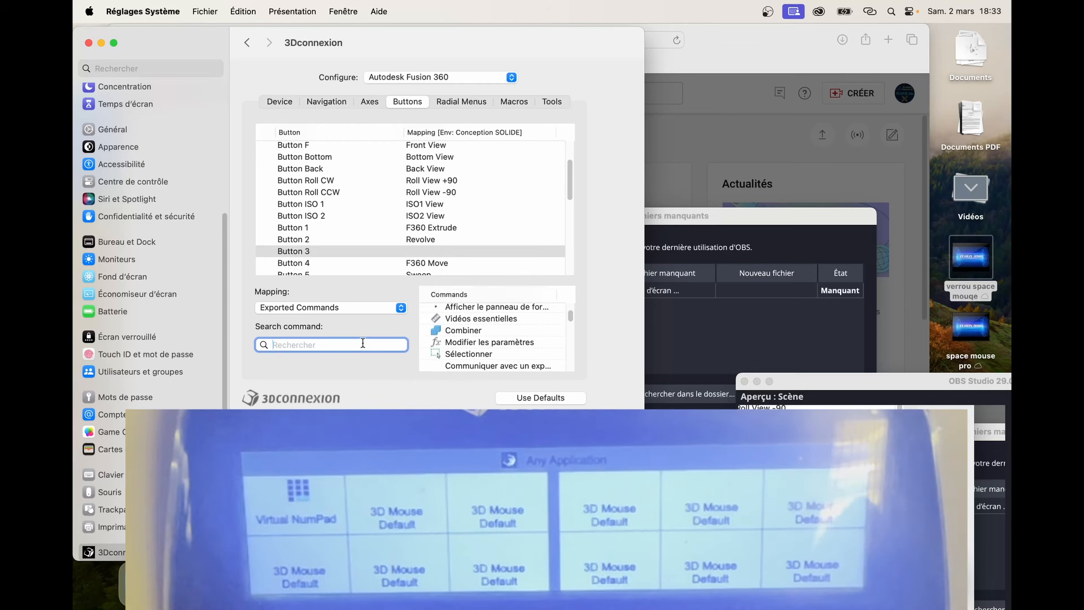
{"action": "type", "text": "bala"}
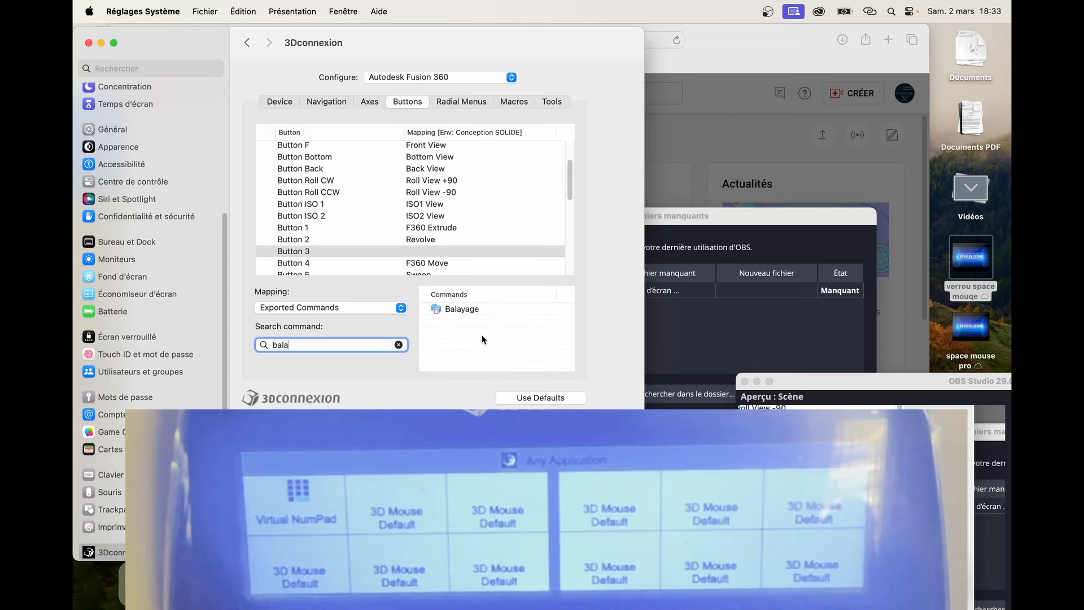
{"action": "left_click", "coordinate": [459, 309]}
{"action": "double_click", "coordinate": [459, 309]}
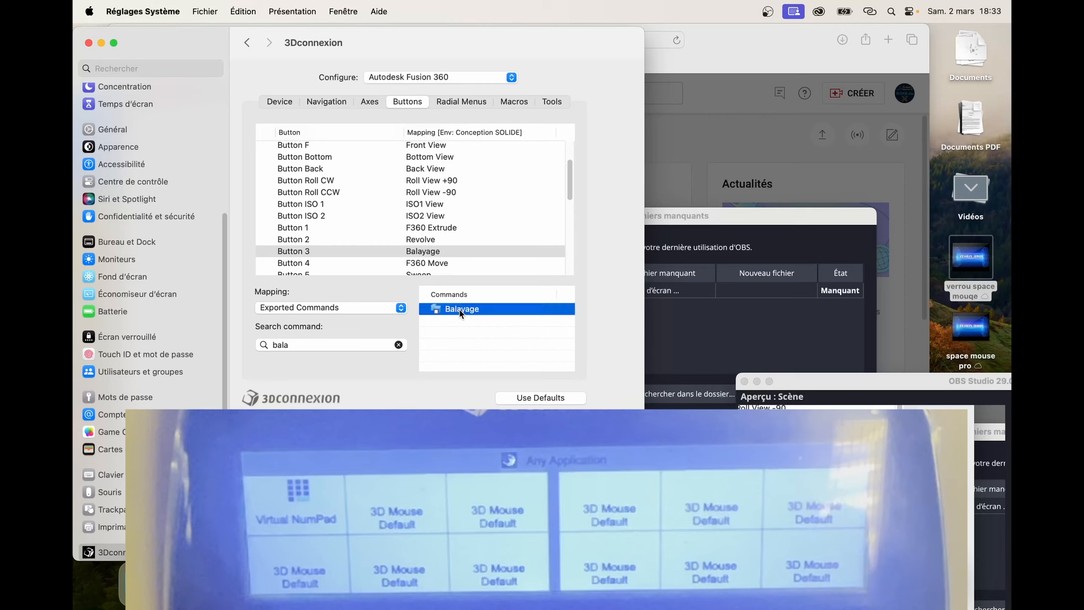
Set Button 4's mapping to Exported Commands and search the commands for "move"
{"action": "left_click", "coordinate": [429, 263]}
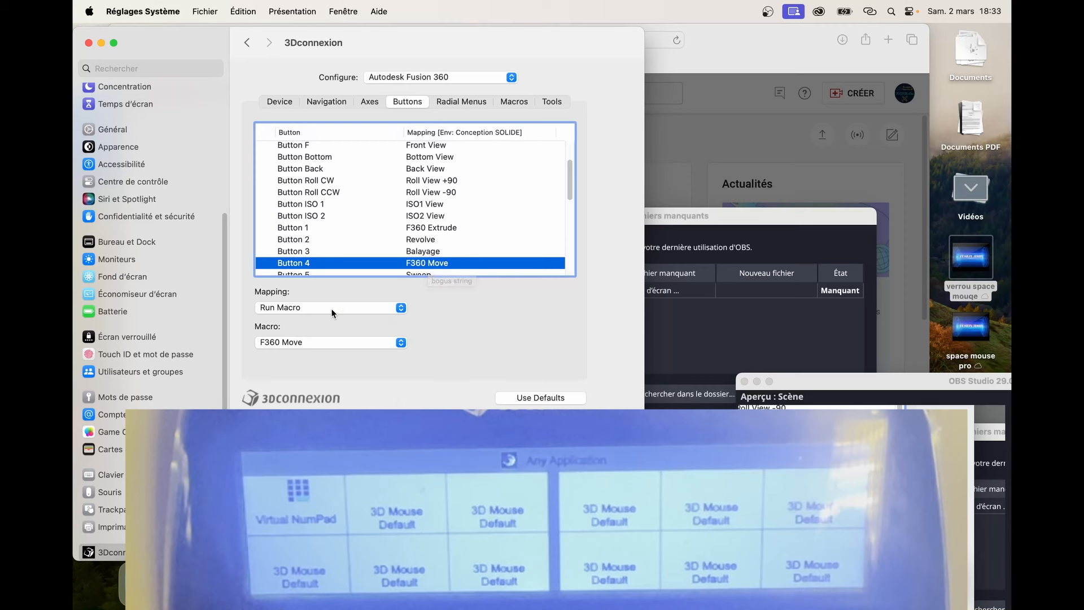
{"action": "left_click", "coordinate": [398, 307]}
{"action": "left_click", "coordinate": [299, 292]}
{"action": "left_click", "coordinate": [325, 345]}
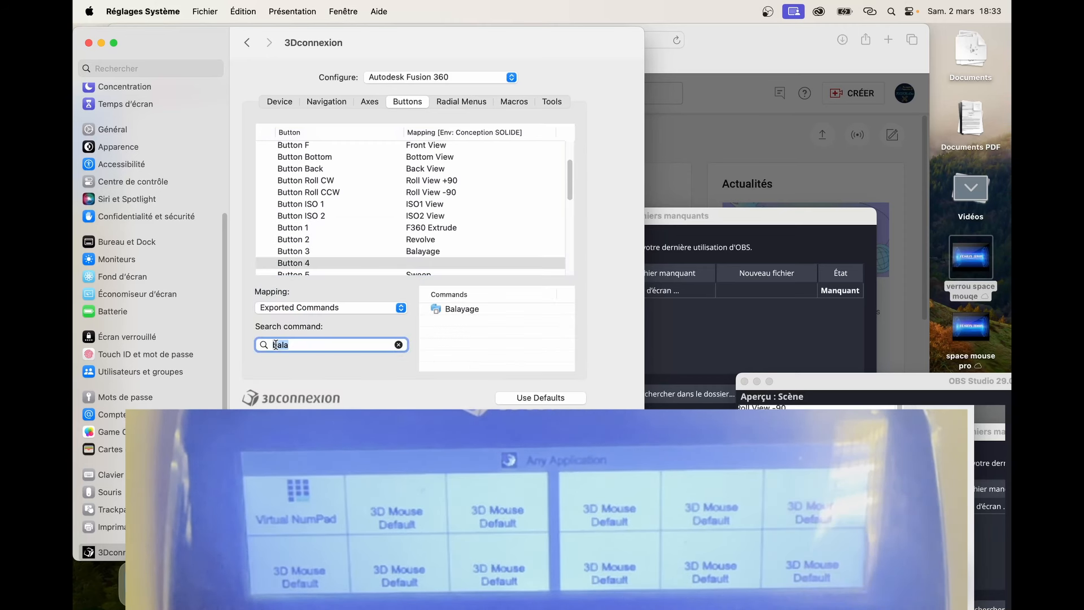
{"action": "type", "text": "mod"}
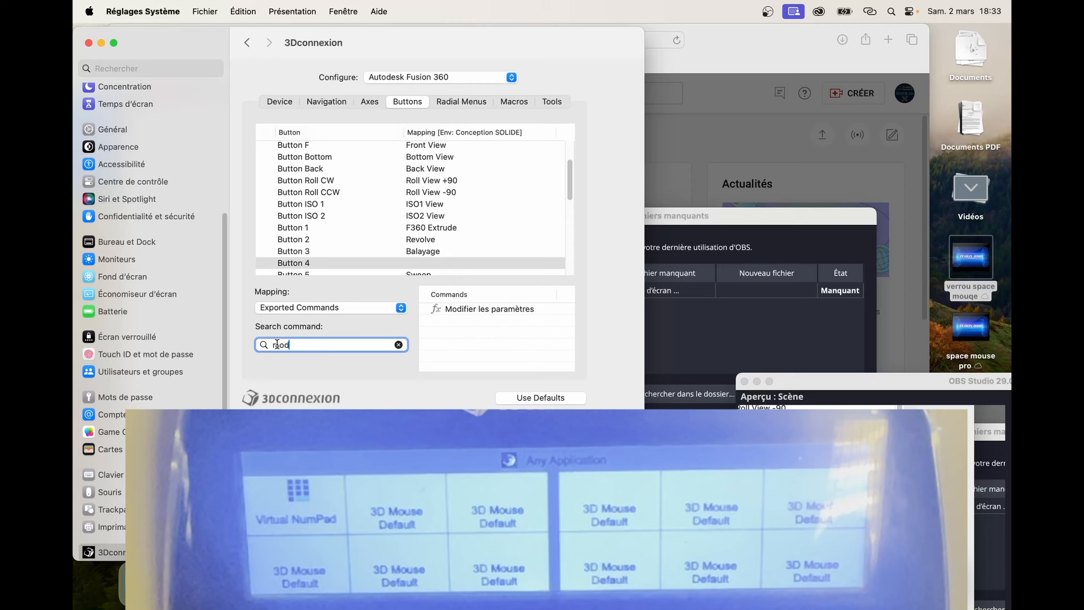
{"action": "type", "text": "ive"}
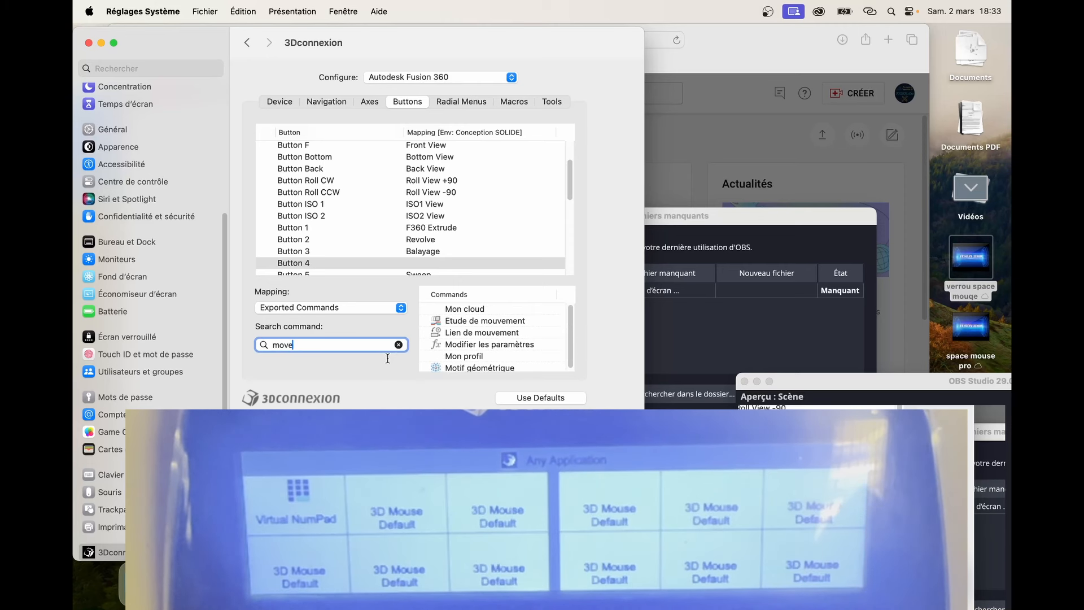
Search for "deplace", clear the search and assign the Lissage command from the full list to Button 4
{"action": "key", "text": "BackSpace"}
{"action": "key", "text": "BackSpace"}
{"action": "key", "text": "BackSpace"}
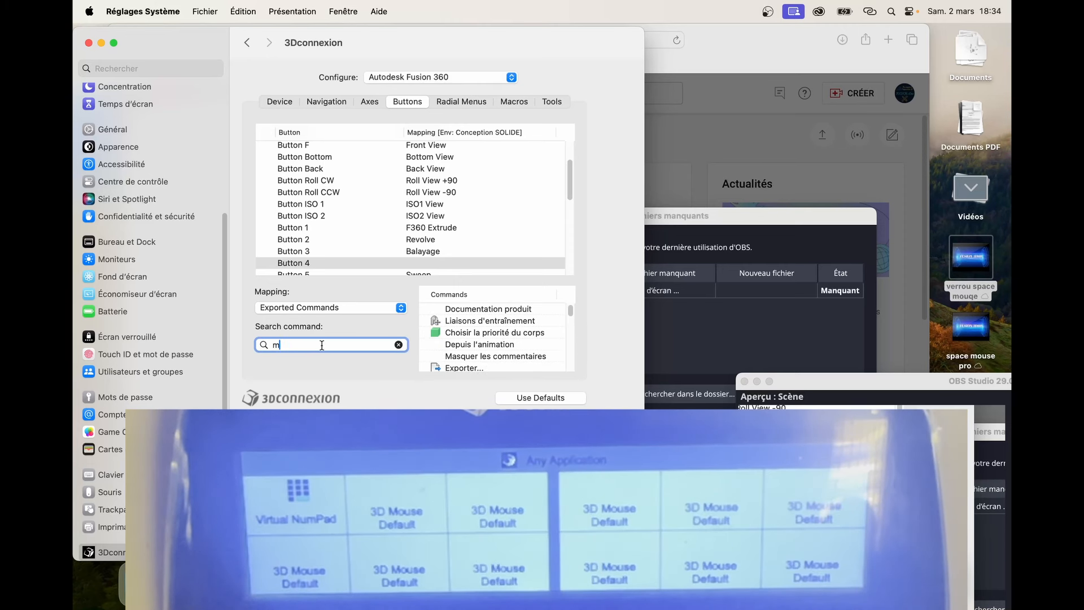
{"action": "key", "text": "BackSpace"}
{"action": "type", "text": "d"}
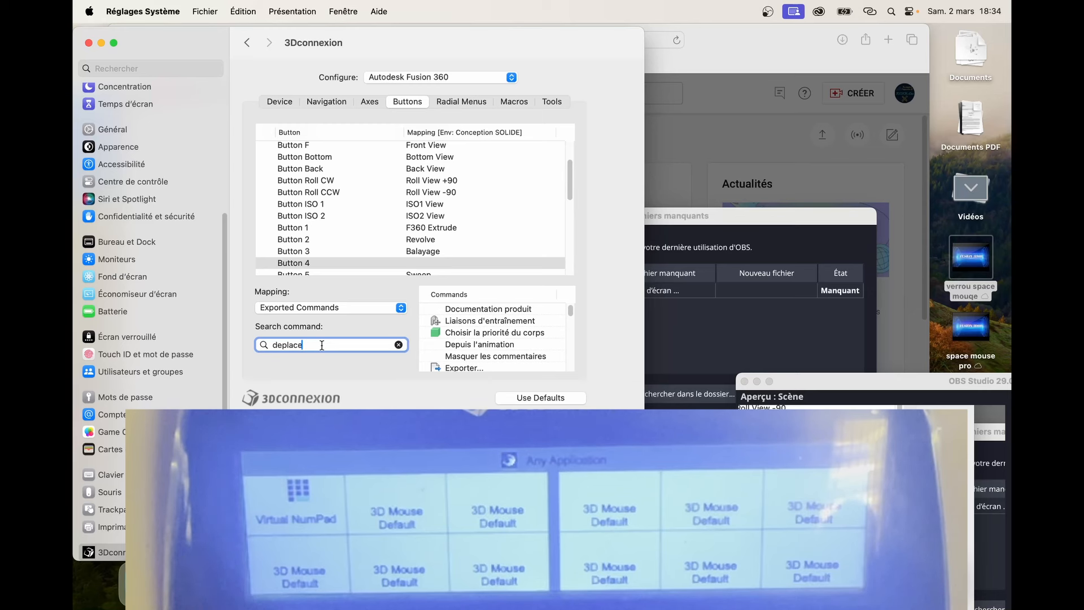
{"action": "key", "text": "BackSpace"}
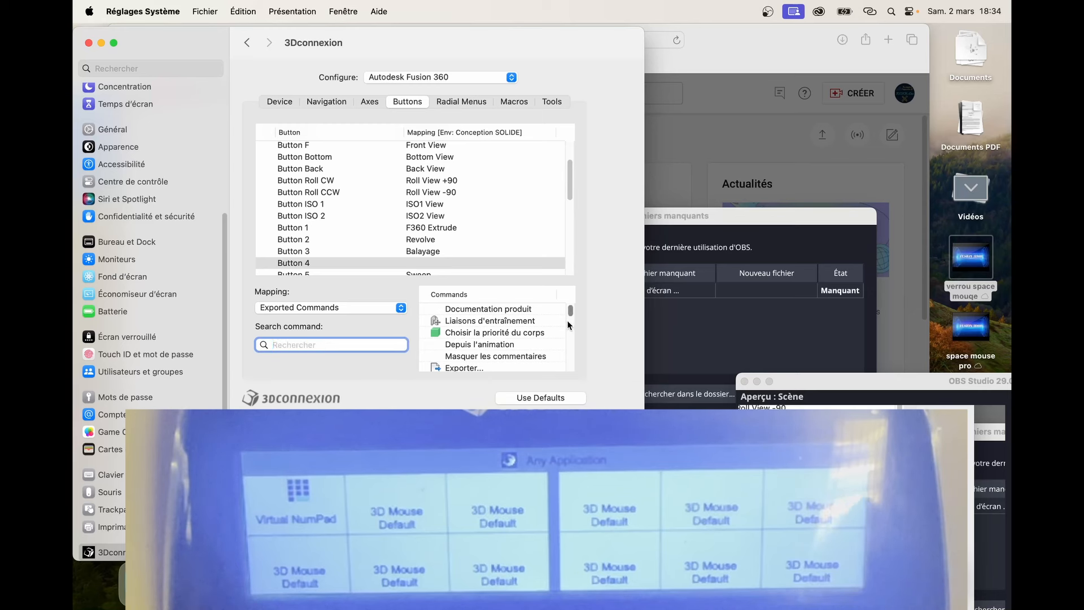
{"action": "left_click_drag", "start_coordinate": [569, 311], "coordinate": [575, 330]}
{"action": "double_click", "coordinate": [460, 337]}
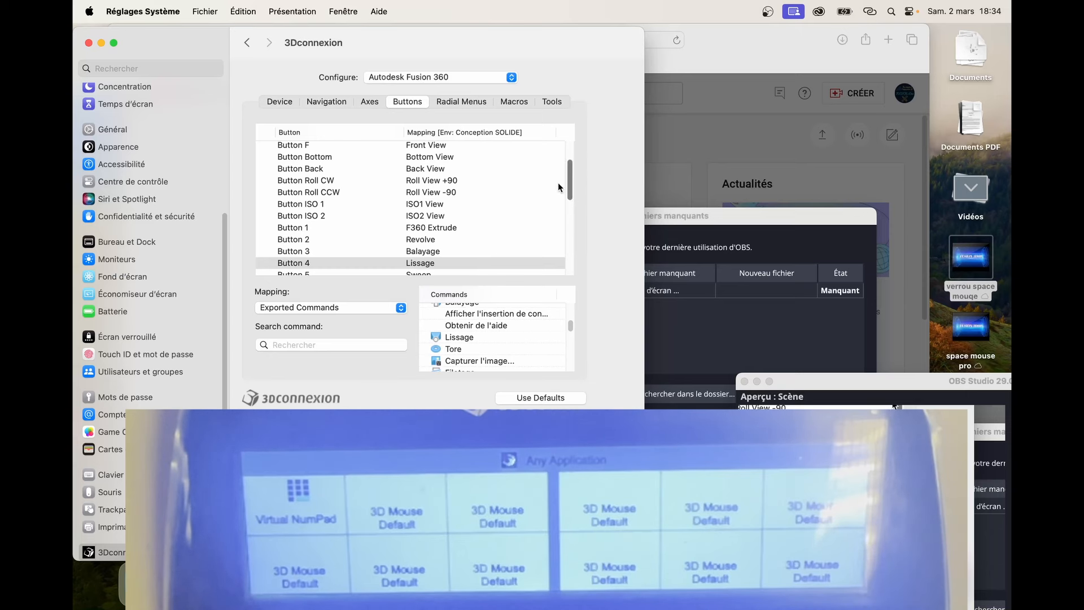
Switch to Fusion 360, take its window out of full screen and return to the 3Dconnexion settings
{"action": "key", "text": "super+Tab"}
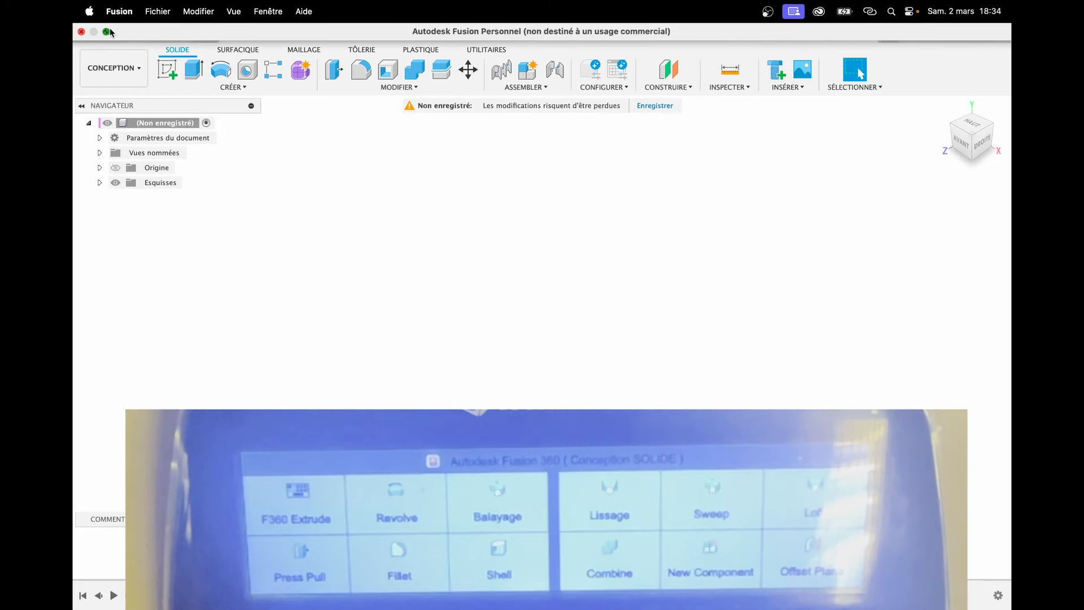
{"action": "left_click", "coordinate": [109, 30]}
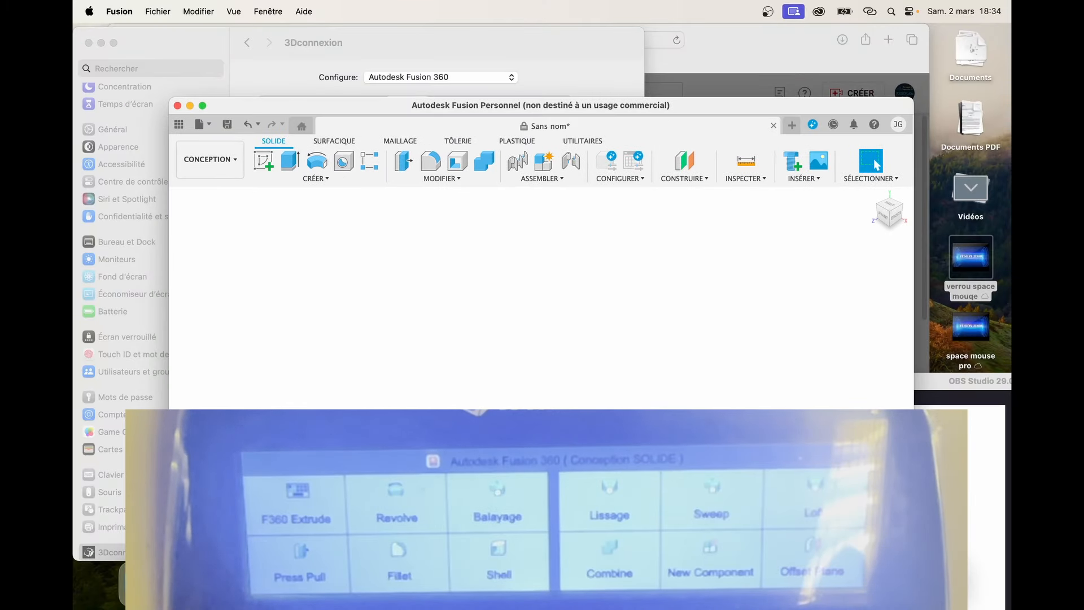
{"action": "left_click", "coordinate": [534, 70]}
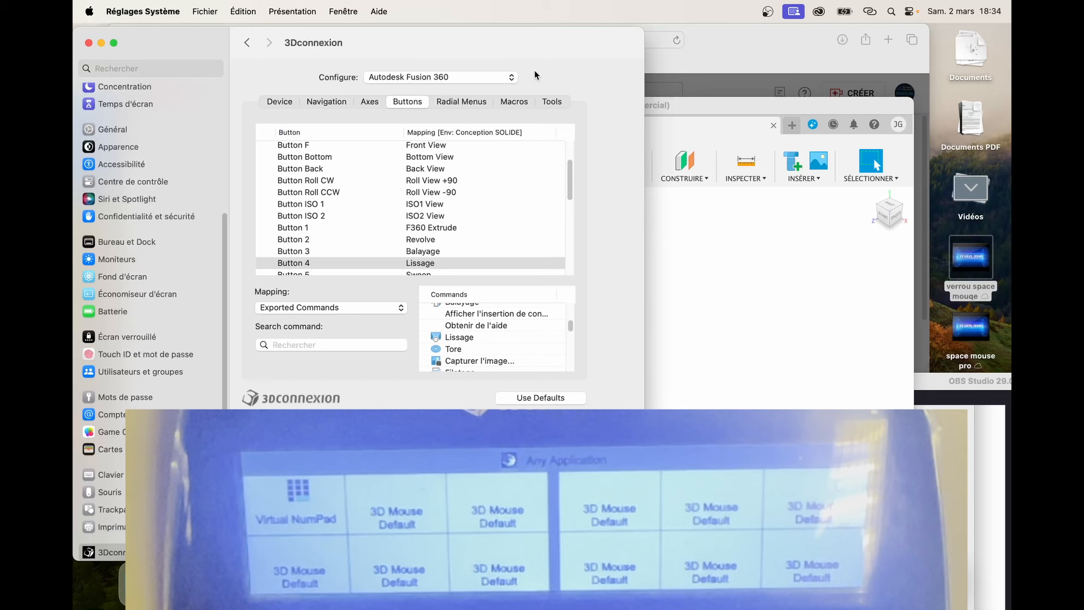
Map Button 1 to the exported command Extrusion, finding it with the search term "extrus"
{"action": "left_click", "coordinate": [438, 227]}
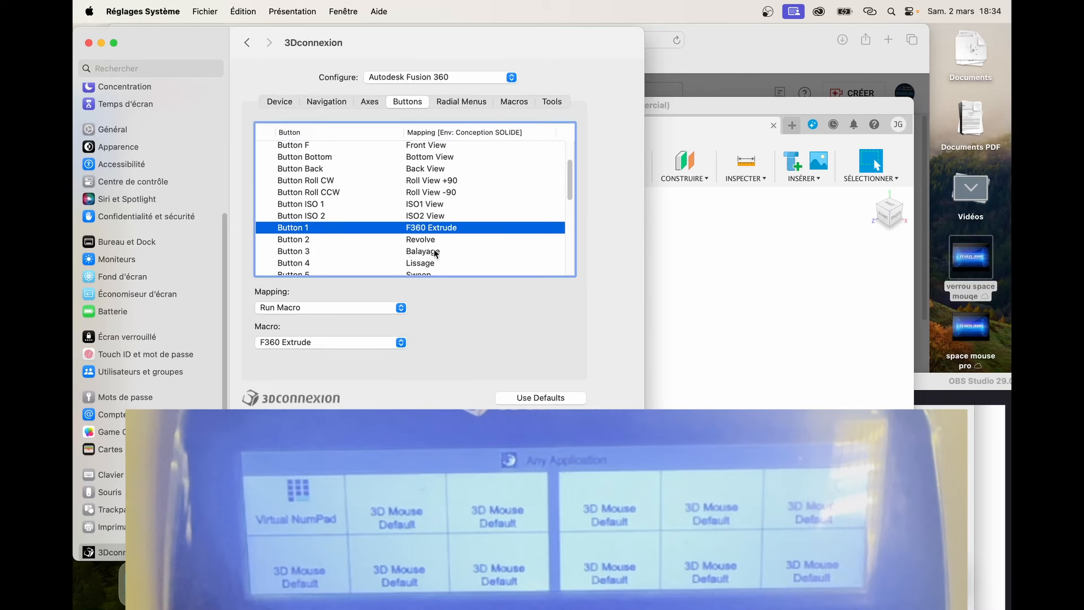
{"action": "left_click", "coordinate": [316, 308]}
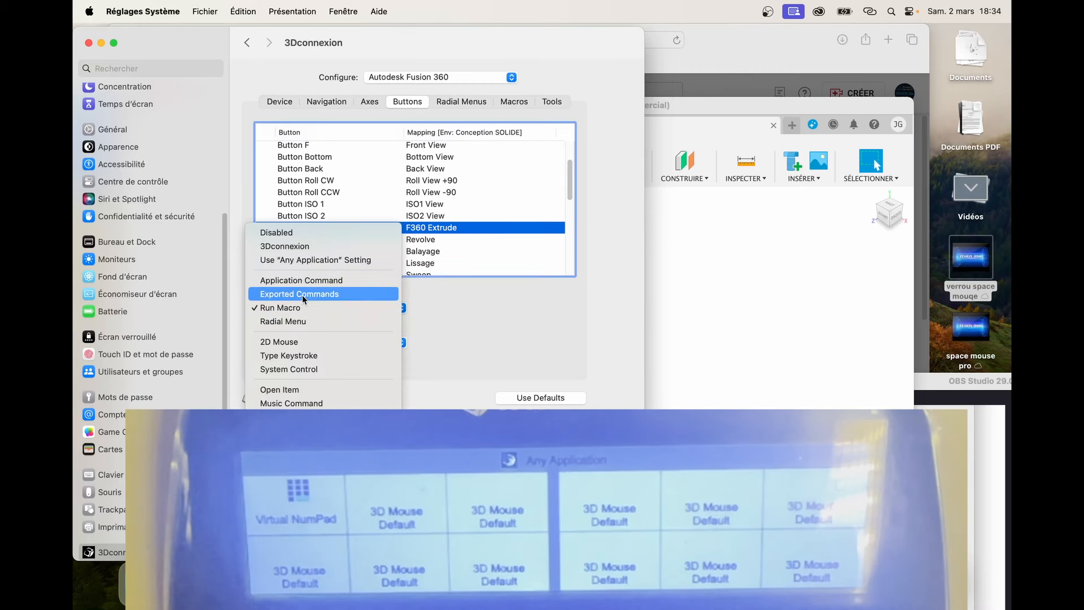
{"action": "left_click", "coordinate": [303, 295]}
{"action": "left_click", "coordinate": [296, 345]}
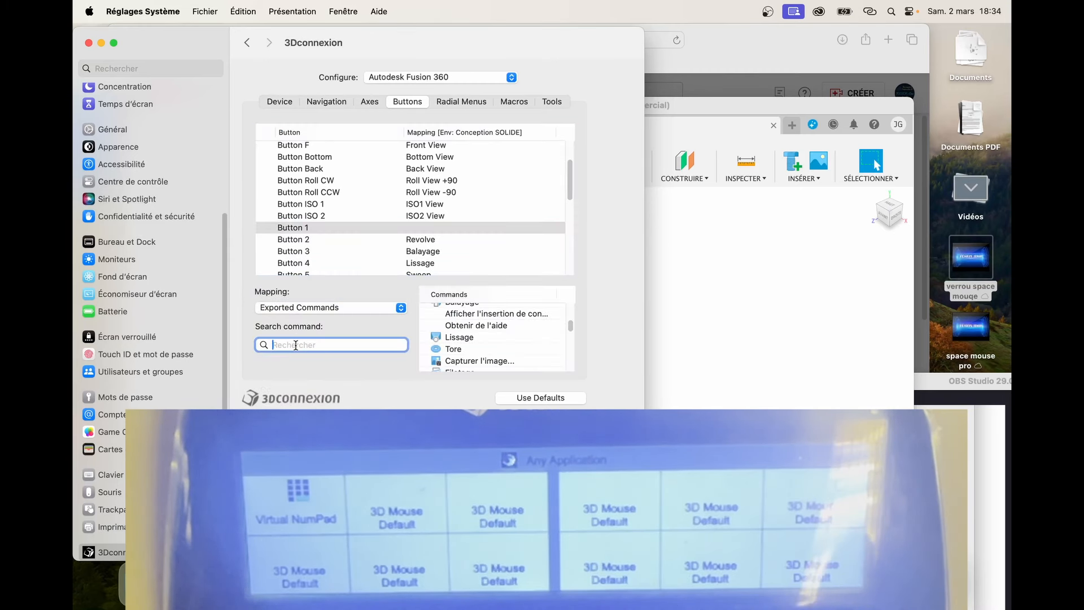
{"action": "type", "text": "extrus"}
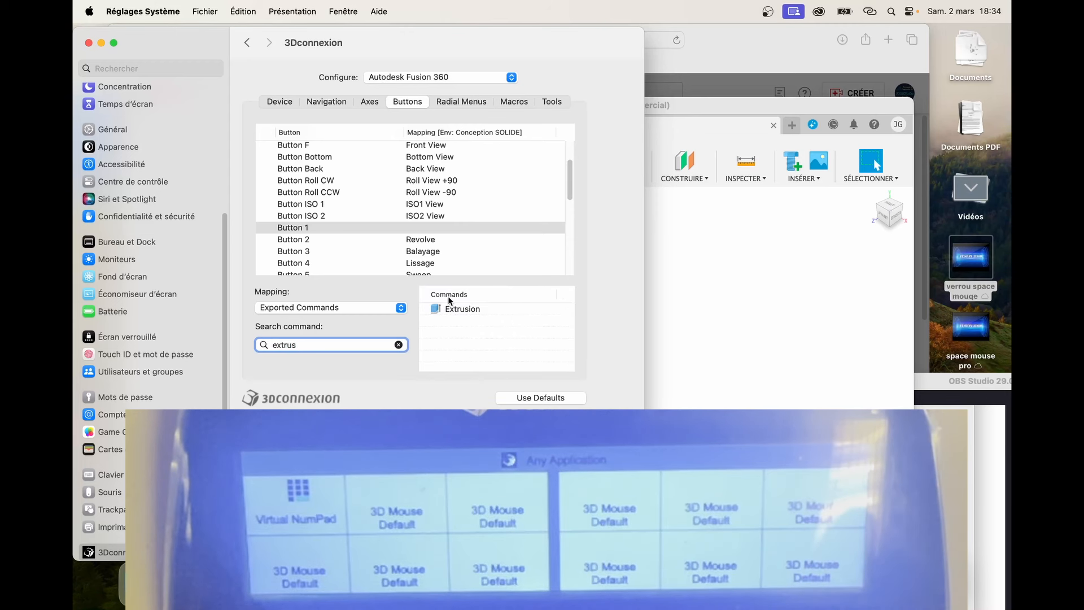
{"action": "left_click", "coordinate": [455, 309]}
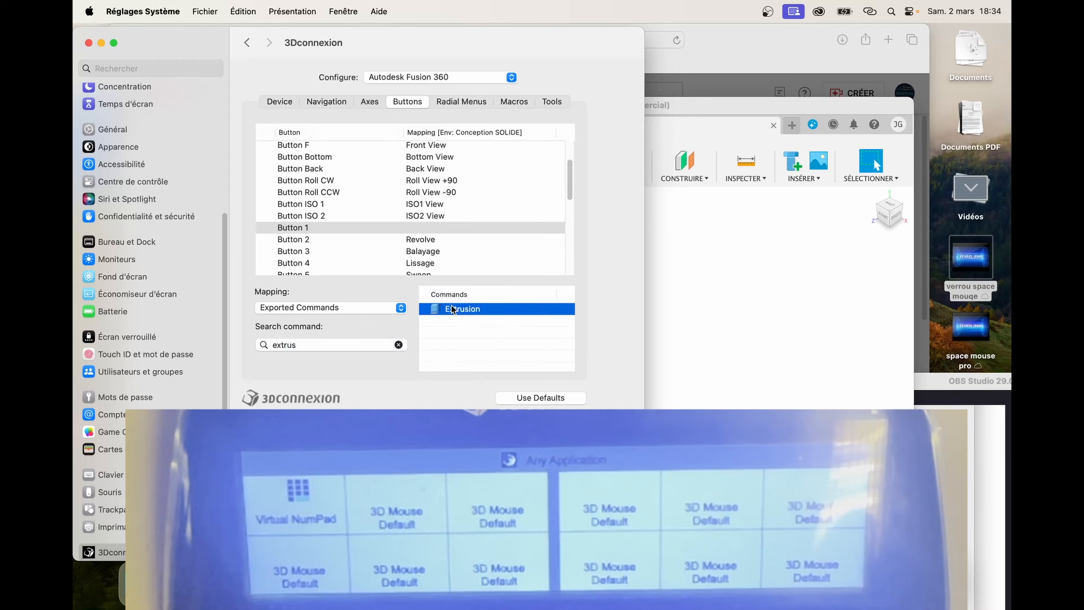
{"action": "left_click", "coordinate": [428, 242]}
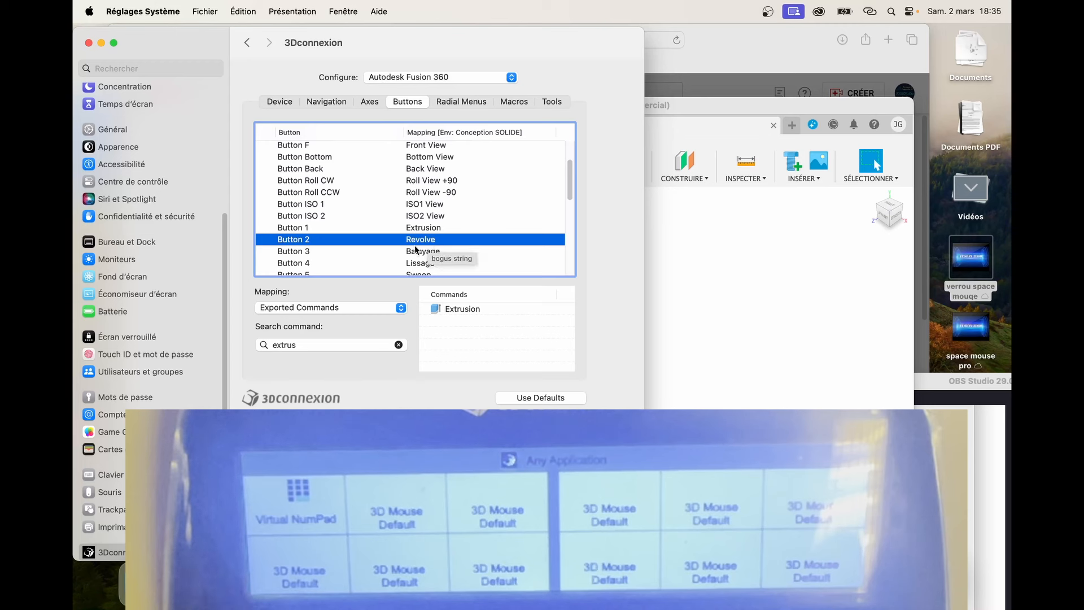
Map Button 2 to the exported command Révolution, searching for "revolution" and finally for "rév" to find it
{"action": "left_click", "coordinate": [337, 308]}
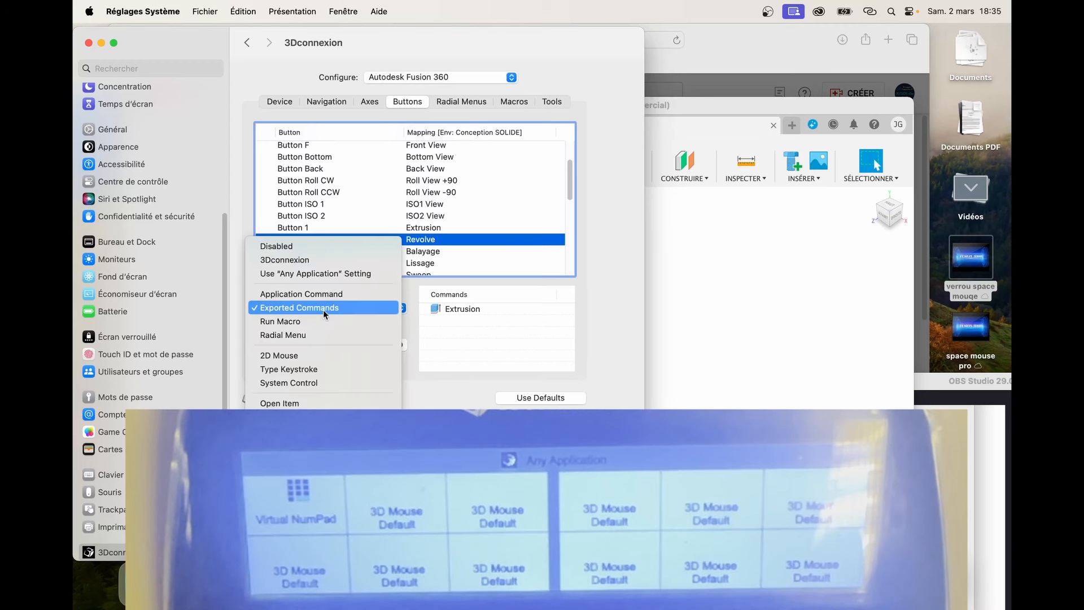
{"action": "left_click", "coordinate": [323, 310]}
{"action": "left_click_drag", "start_coordinate": [272, 346], "coordinate": [293, 349]}
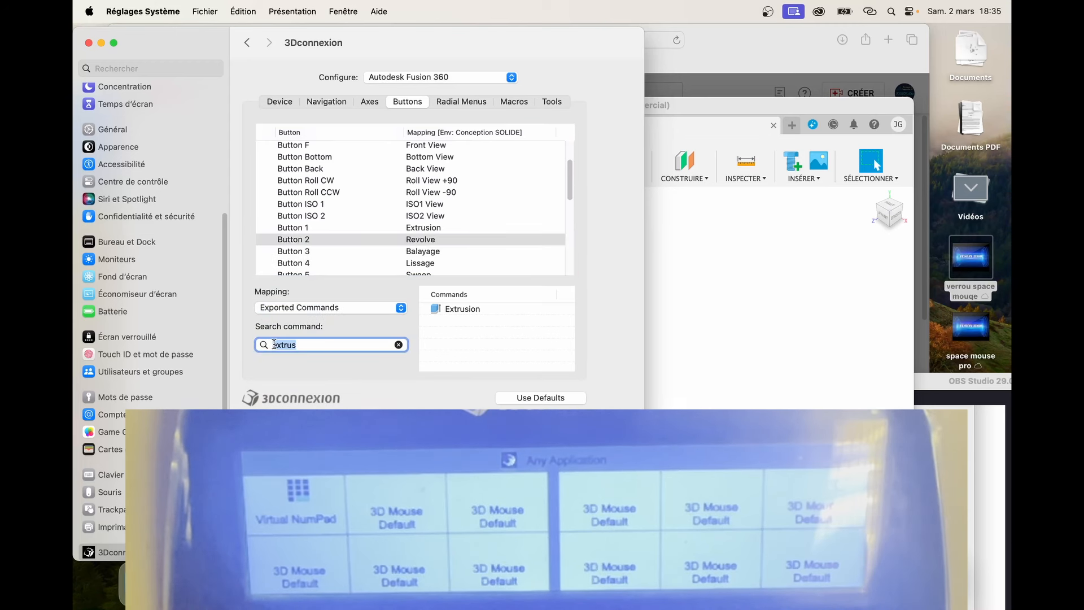
{"action": "type", "text": "revol"}
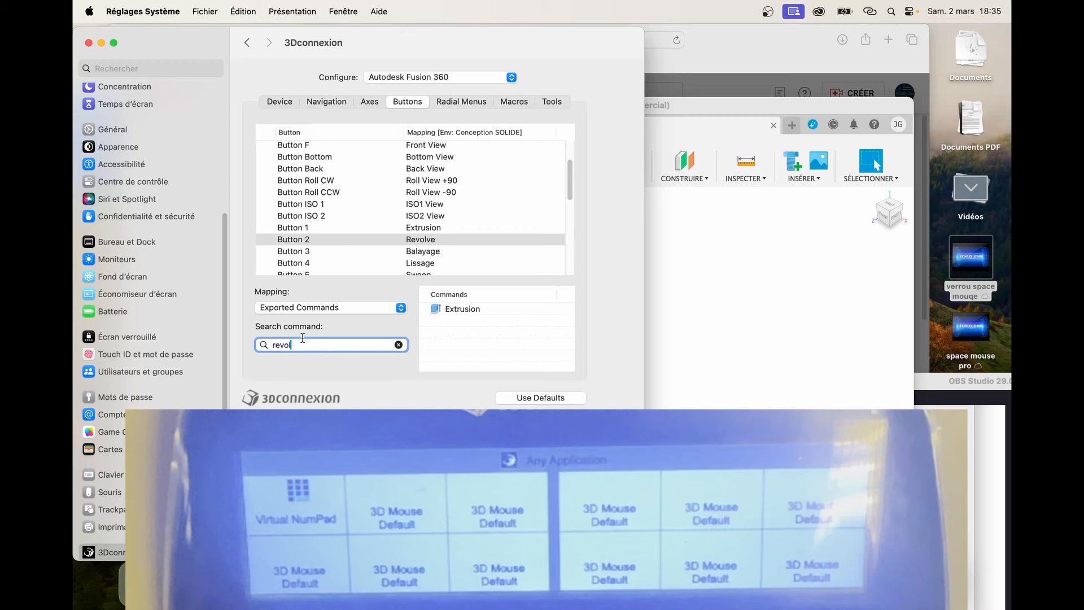
{"action": "type", "text": "iu"}
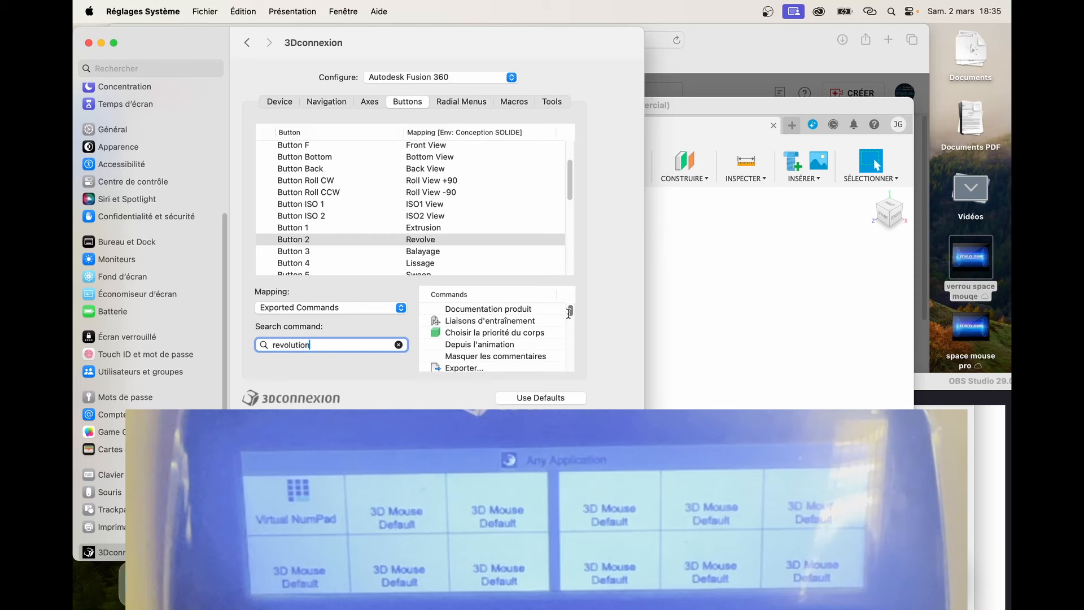
{"action": "left_click_drag", "start_coordinate": [572, 310], "coordinate": [571, 330]}
{"action": "scroll", "coordinate": [462, 361], "scroll_direction": "down", "scroll_amount": 10}
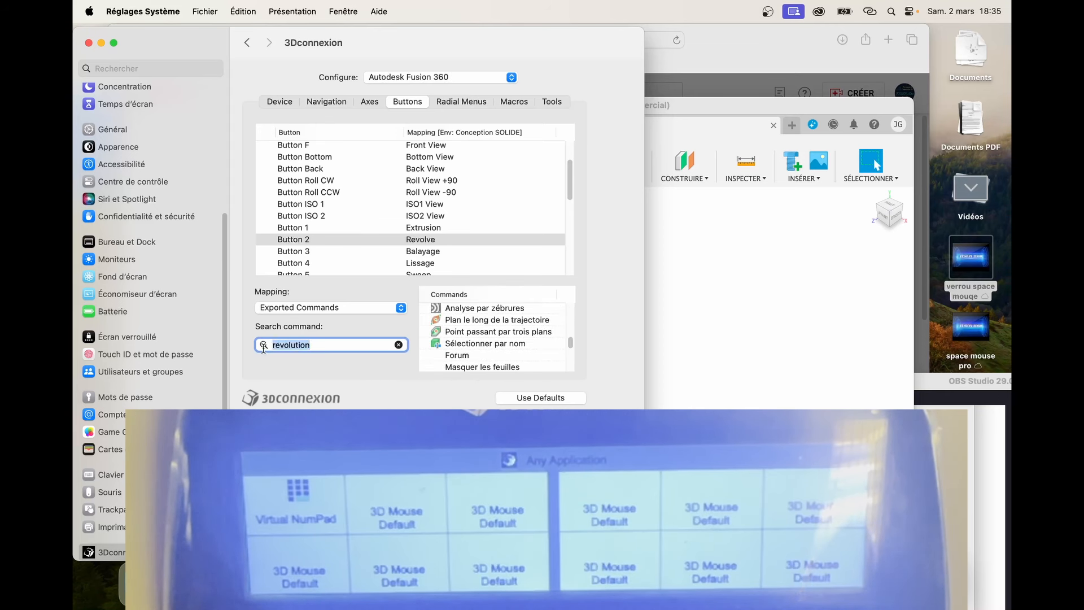
{"action": "type", "text": "rév"}
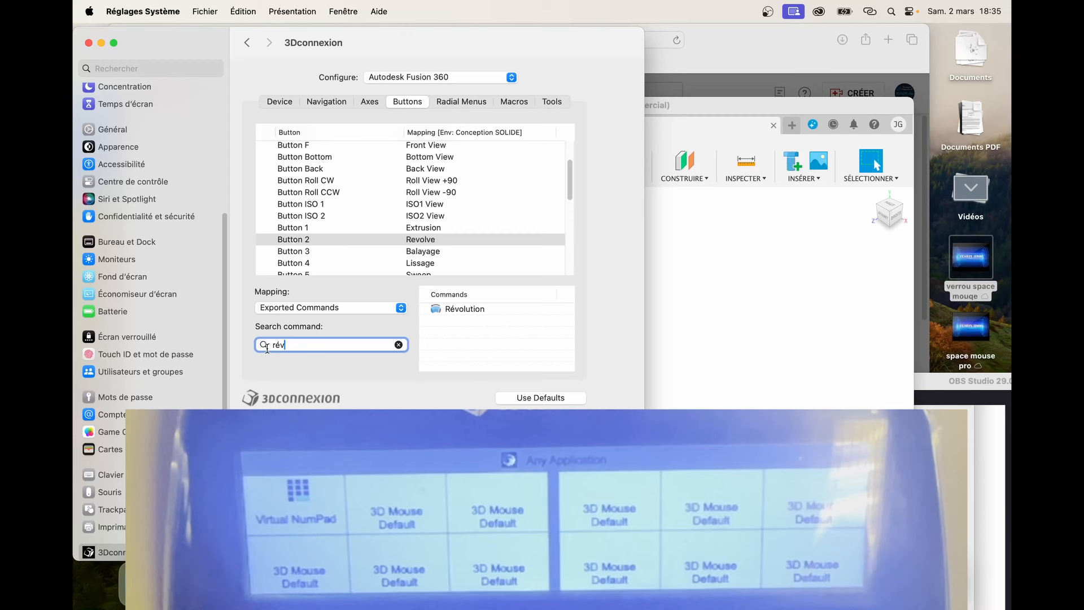
{"action": "left_click", "coordinate": [464, 308]}
{"action": "double_click", "coordinate": [463, 309]}
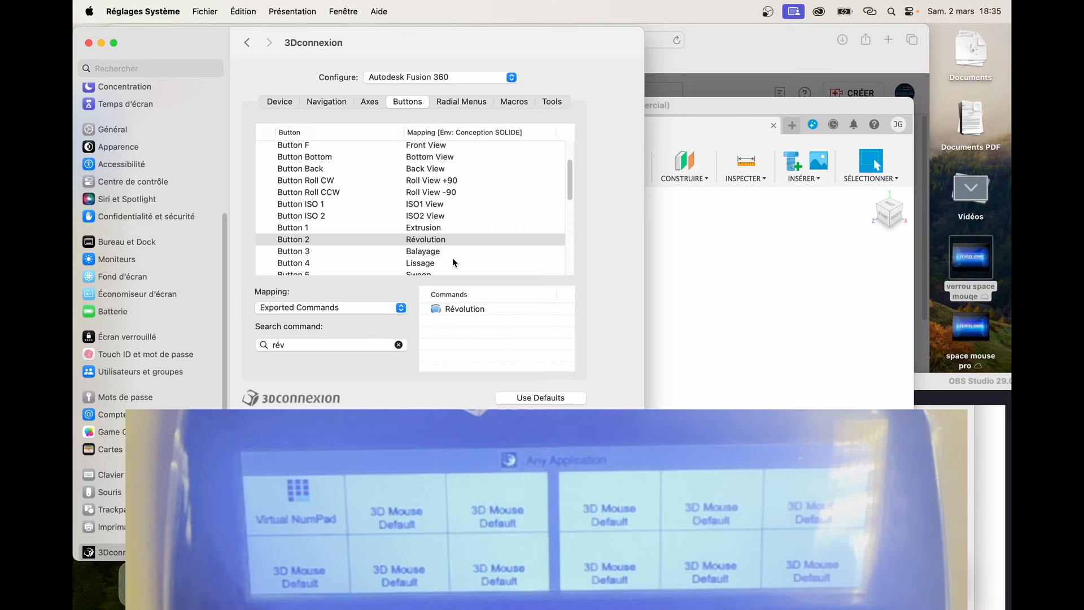
Switch to Fusion 360 and start a new sketch on the horizontal plane
{"action": "scroll", "coordinate": [450, 257], "scroll_direction": "down", "scroll_amount": 2}
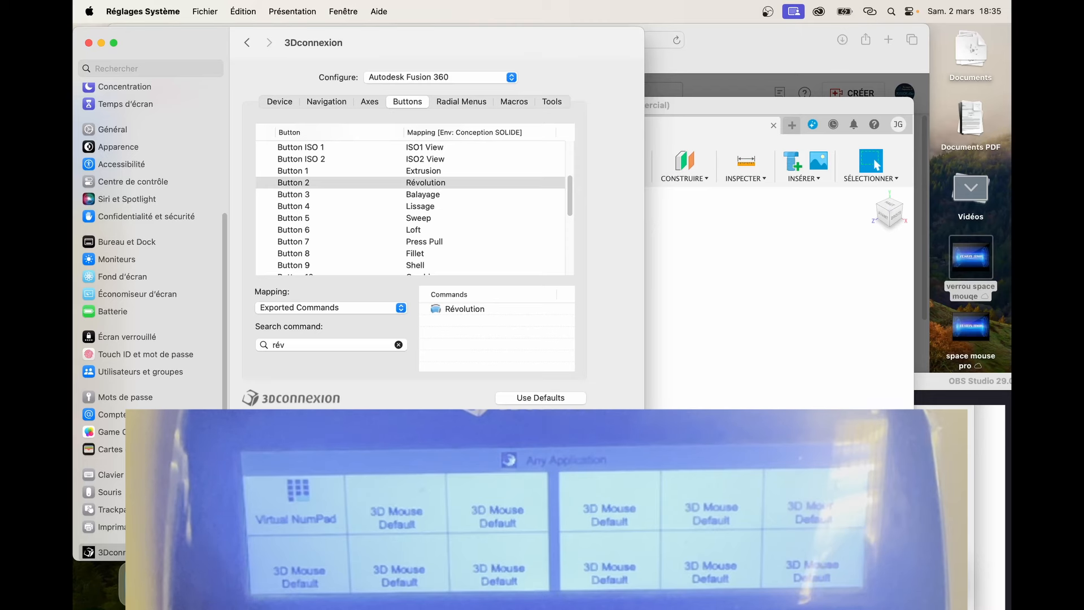
{"action": "key", "text": "super+Tab"}
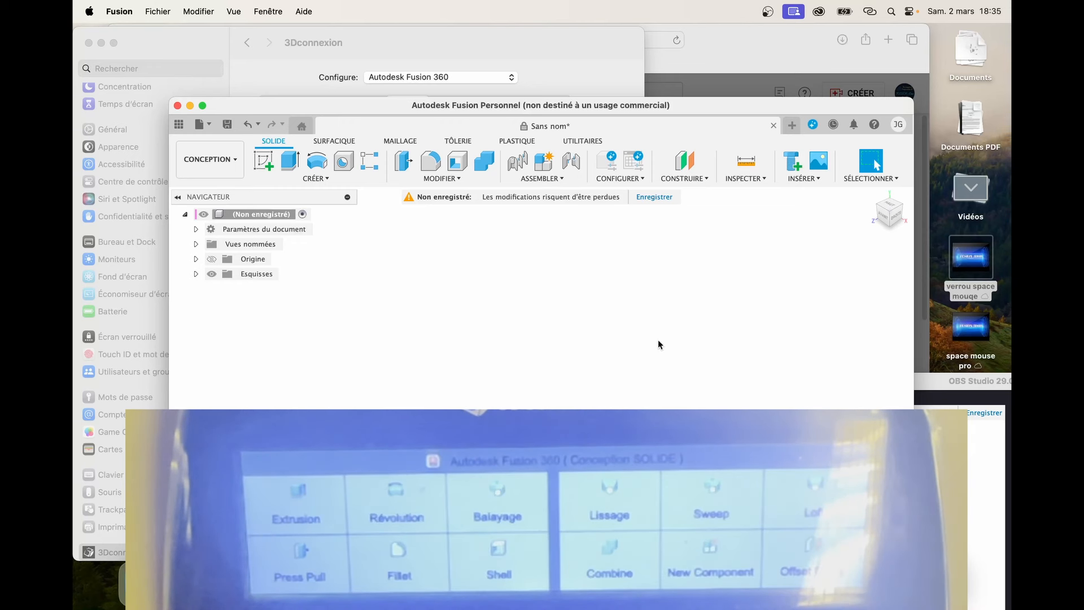
{"action": "left_click", "coordinate": [266, 159]}
{"action": "left_click", "coordinate": [557, 360]}
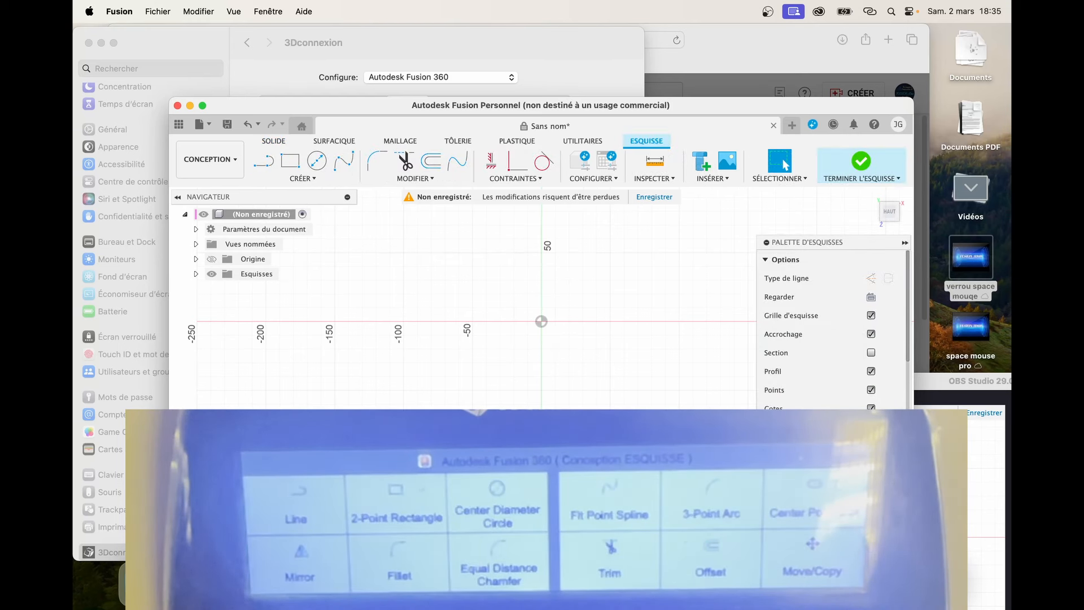
Return to the 3Dconnexion settings and map sketch-environment Button 1 to the exported command Ligne, using the search term "ligne"
{"action": "key", "text": "super+Tab"}
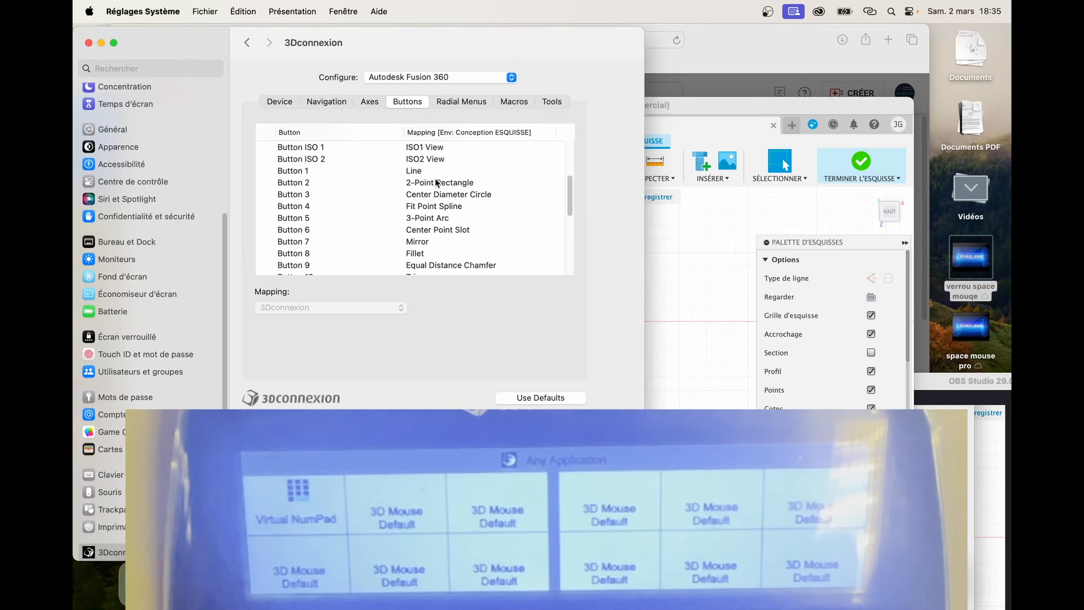
{"action": "left_click", "coordinate": [419, 172]}
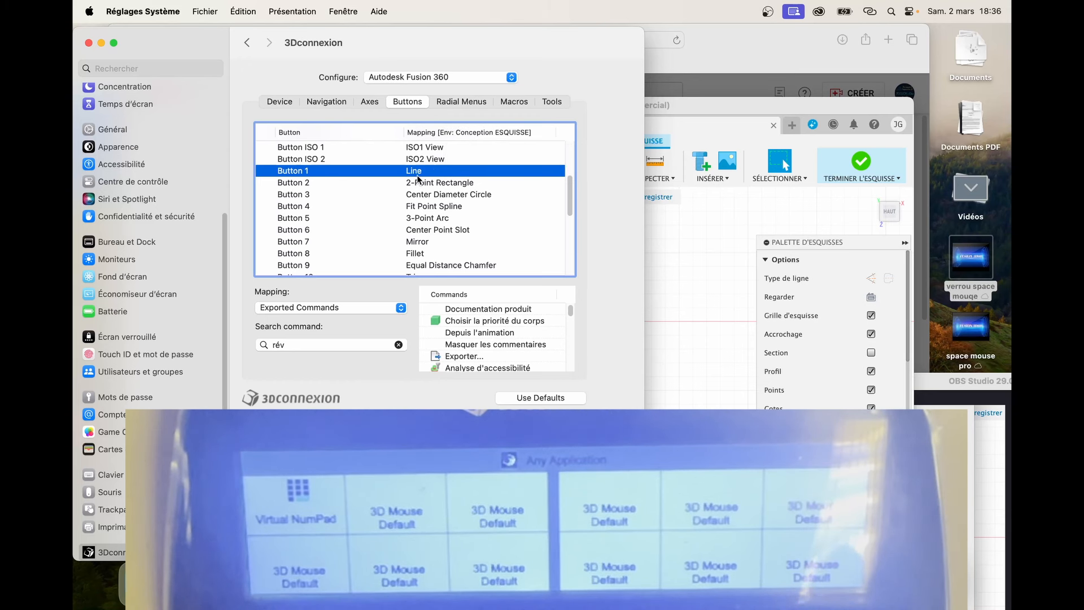
{"action": "left_click", "coordinate": [317, 344]}
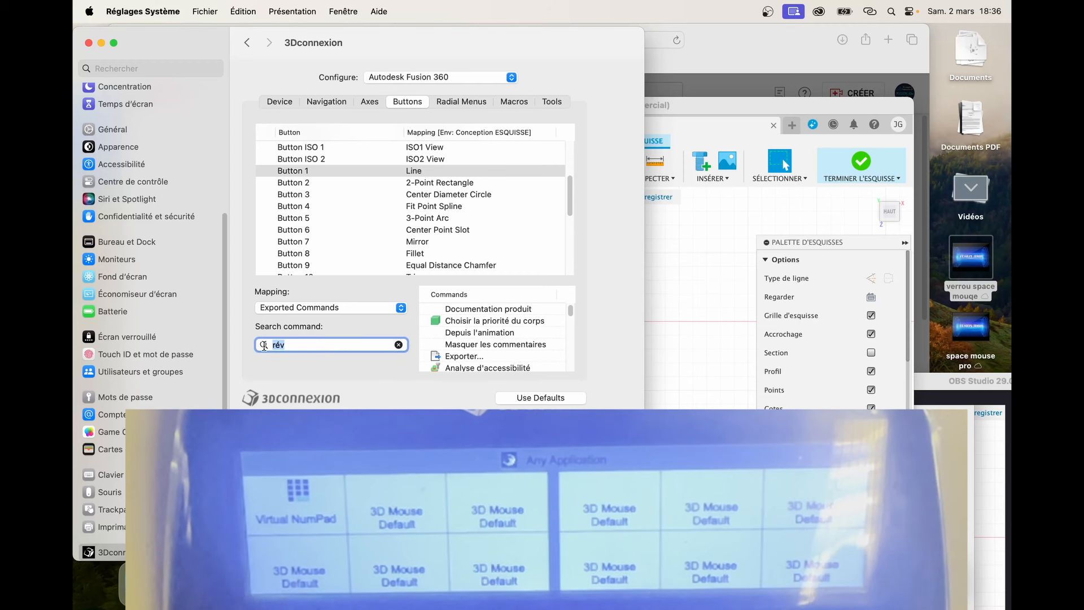
{"action": "type", "text": "ligne"}
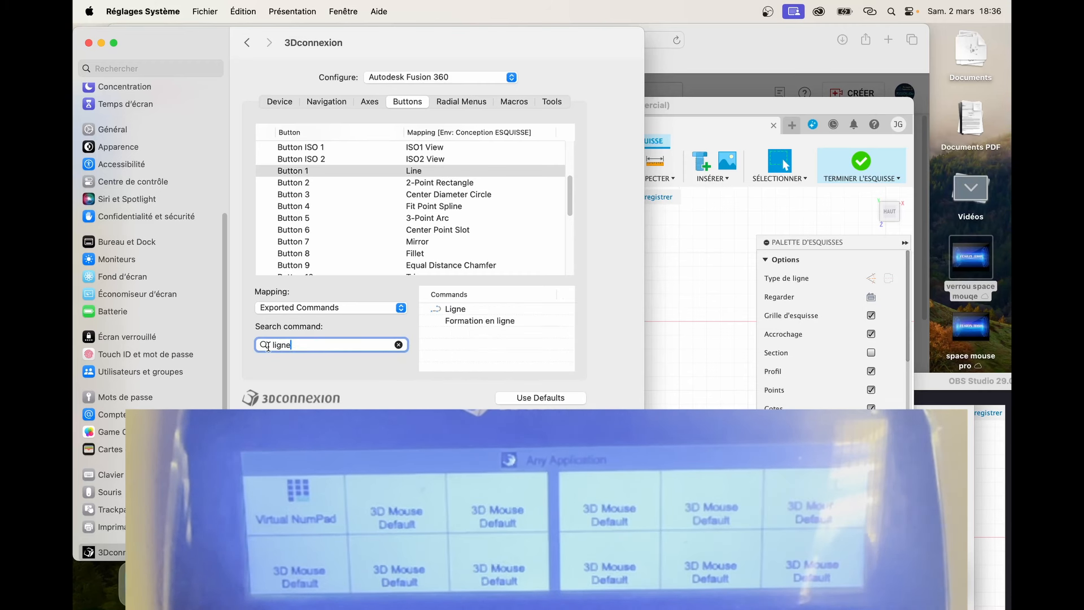
{"action": "double_click", "coordinate": [455, 310]}
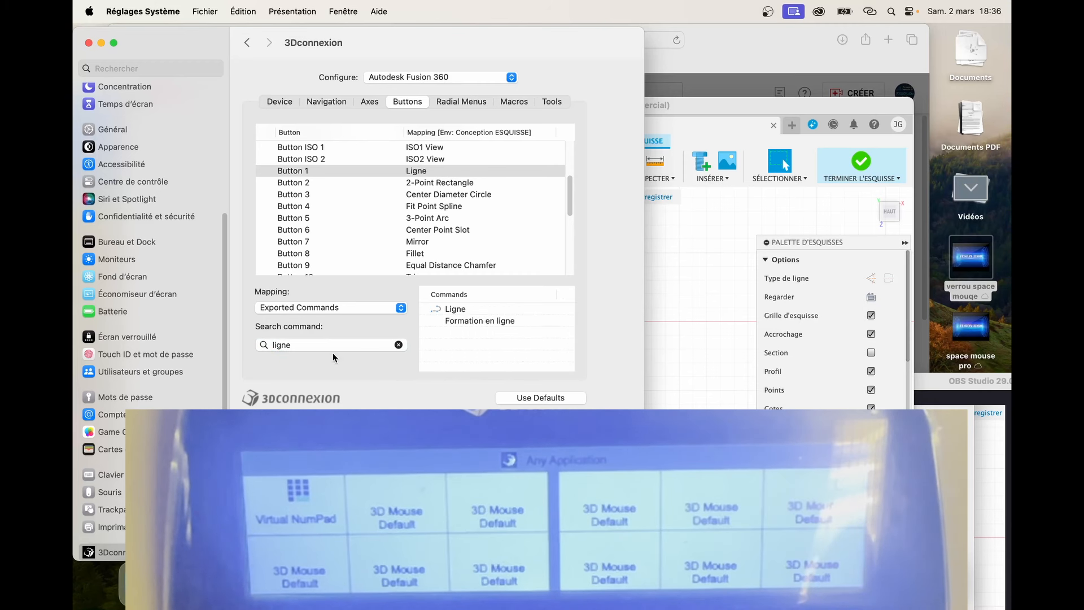
Map Button 2 of the sketch environment to the command "Rectangle, 2 points", using the search term "rectangle"
{"action": "left_click", "coordinate": [450, 184]}
{"action": "left_click", "coordinate": [314, 345]}
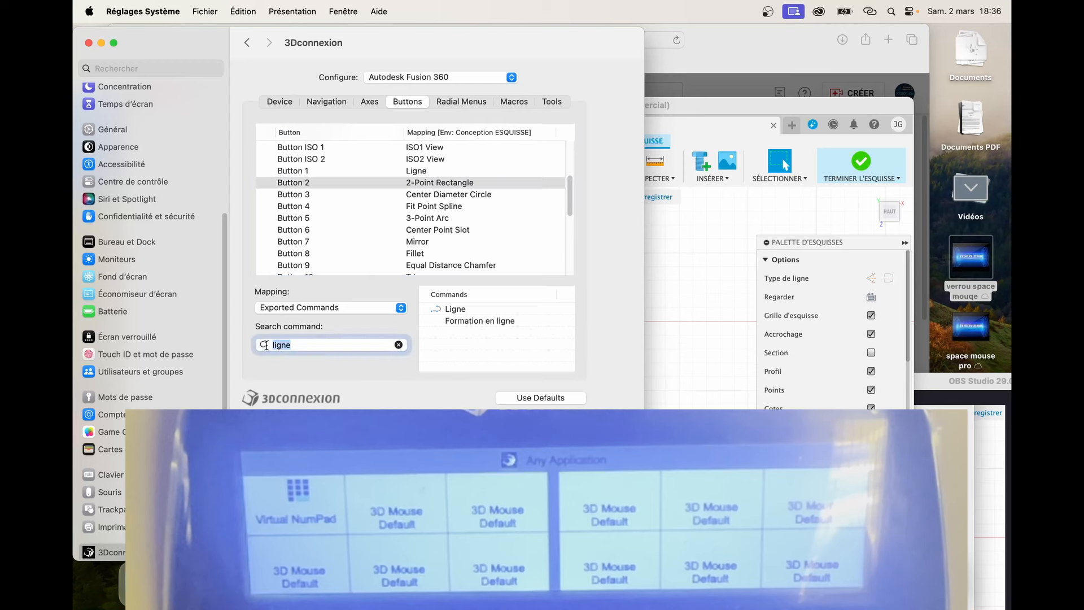
{"action": "type", "text": "rectangle"}
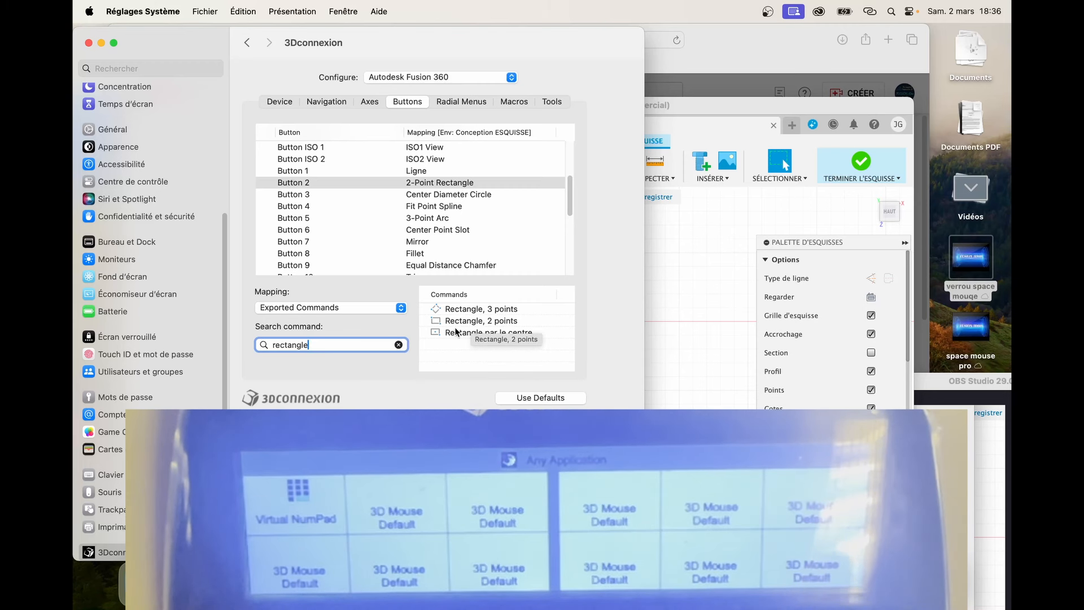
{"action": "double_click", "coordinate": [480, 321]}
Map Button 3 of the sketch environment to the command "Cercle, 3 points", using the search term "cercle"
{"action": "left_click", "coordinate": [452, 194]}
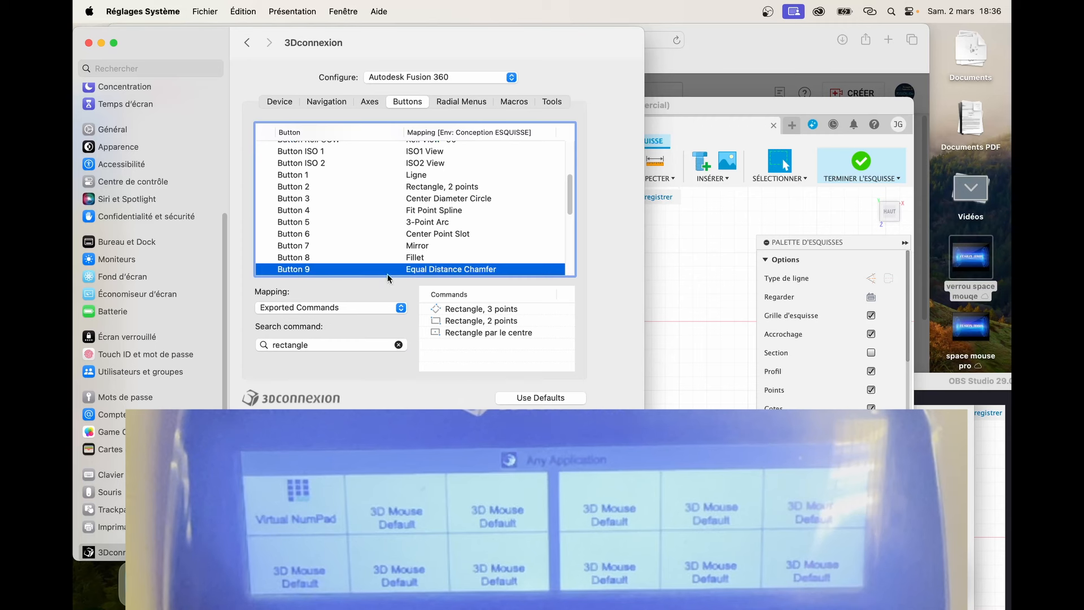
{"action": "left_click", "coordinate": [425, 200]}
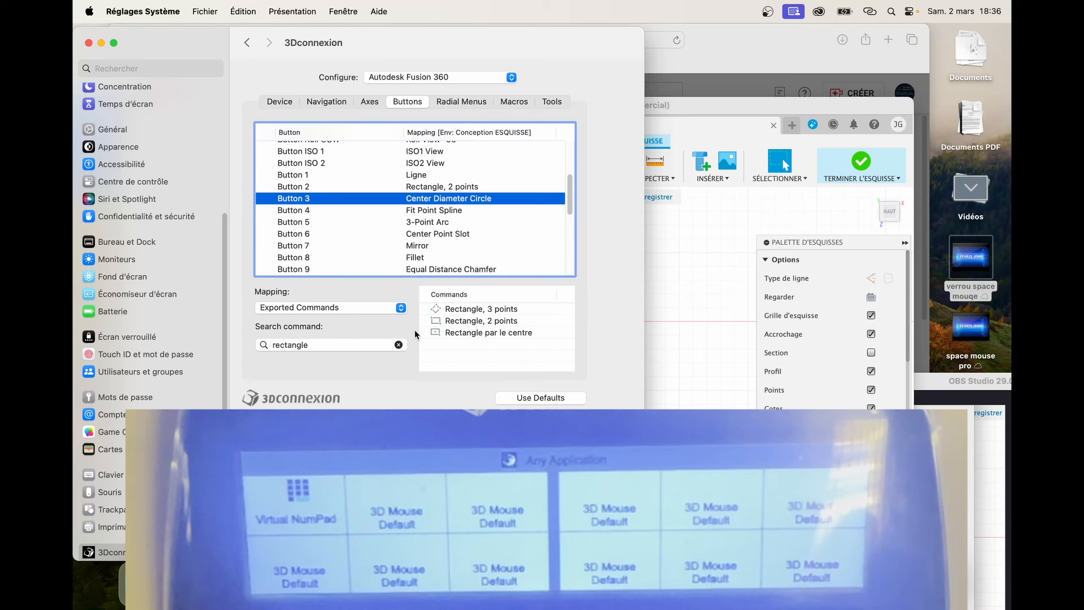
{"action": "left_click_drag", "start_coordinate": [343, 343], "coordinate": [271, 344]}
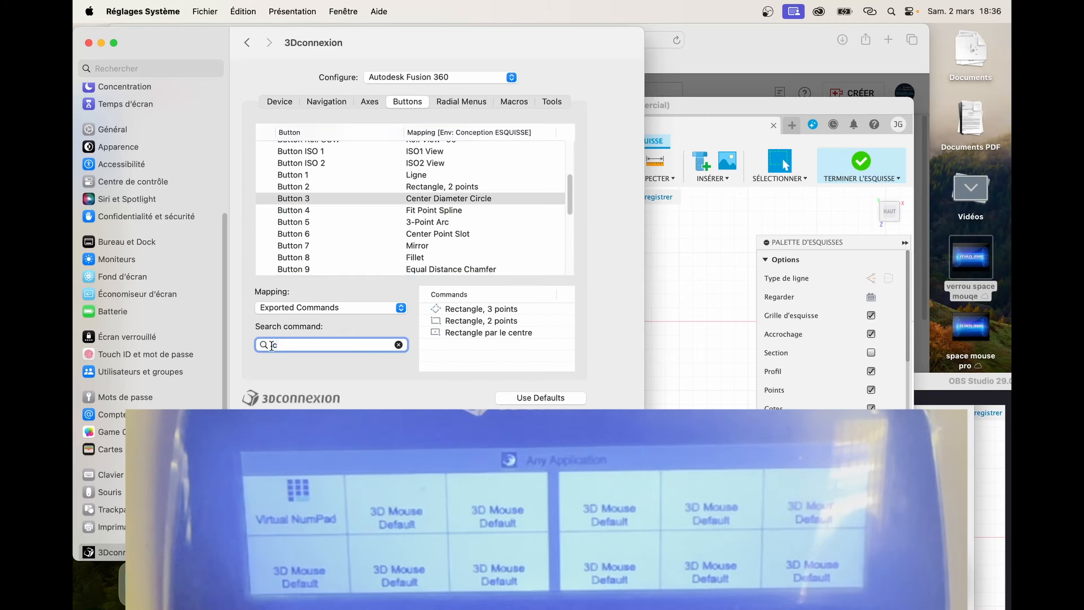
{"action": "type", "text": "cercle"}
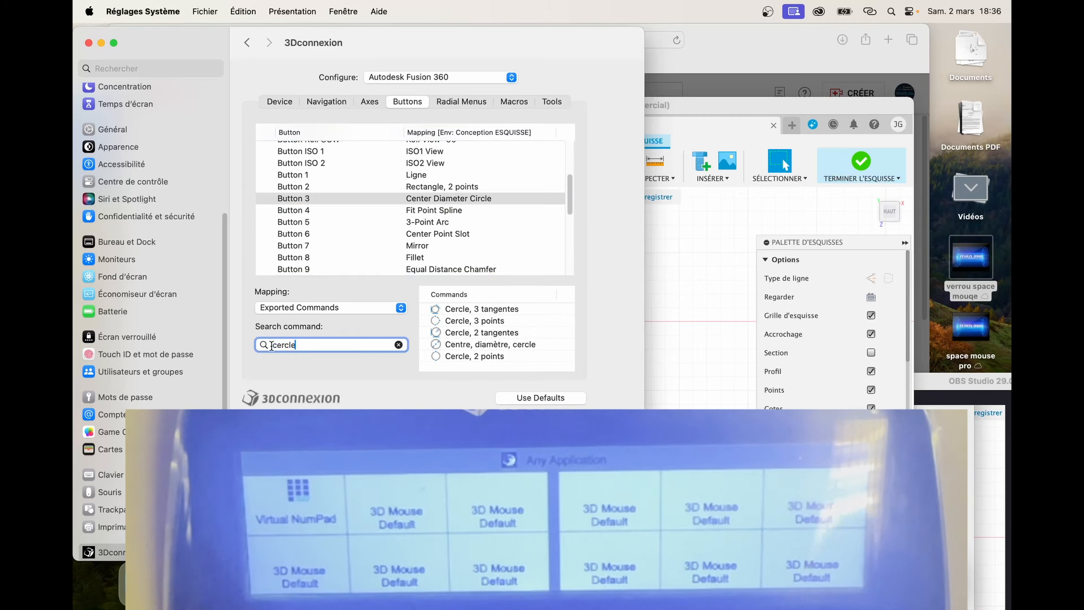
{"action": "double_click", "coordinate": [488, 321]}
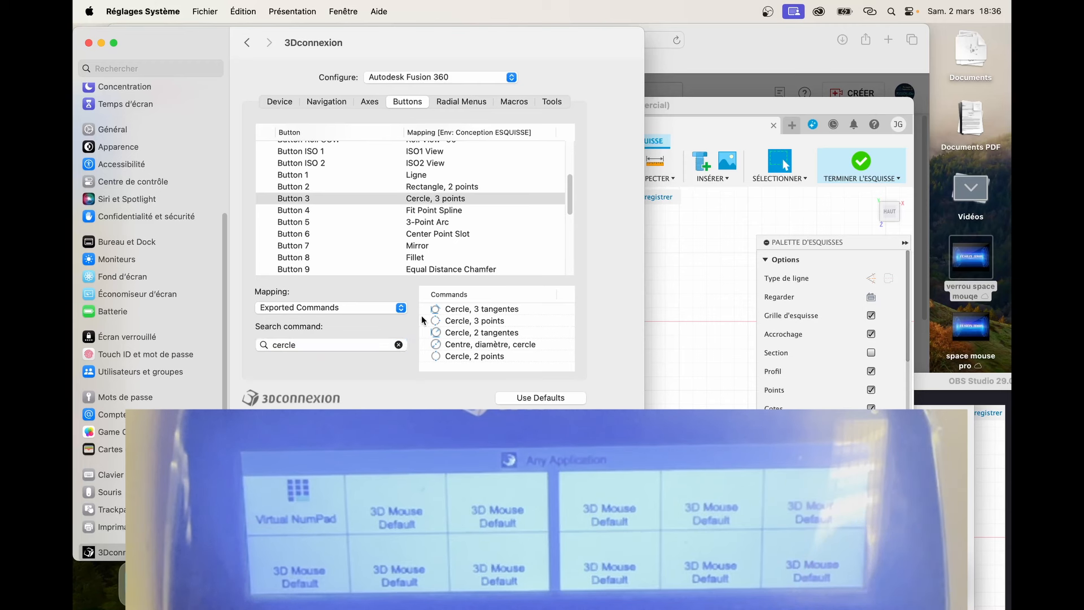
Map Button 4 of the sketch environment to "Spline de points de lissage", using the search term "spline"
{"action": "left_click", "coordinate": [446, 213]}
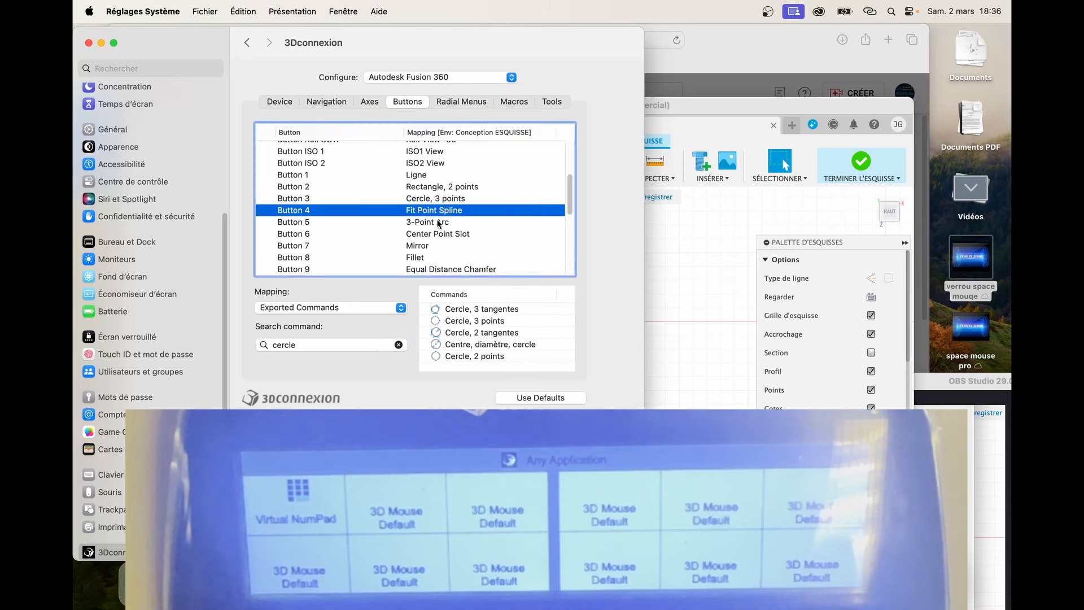
{"action": "key", "text": "Tab"}
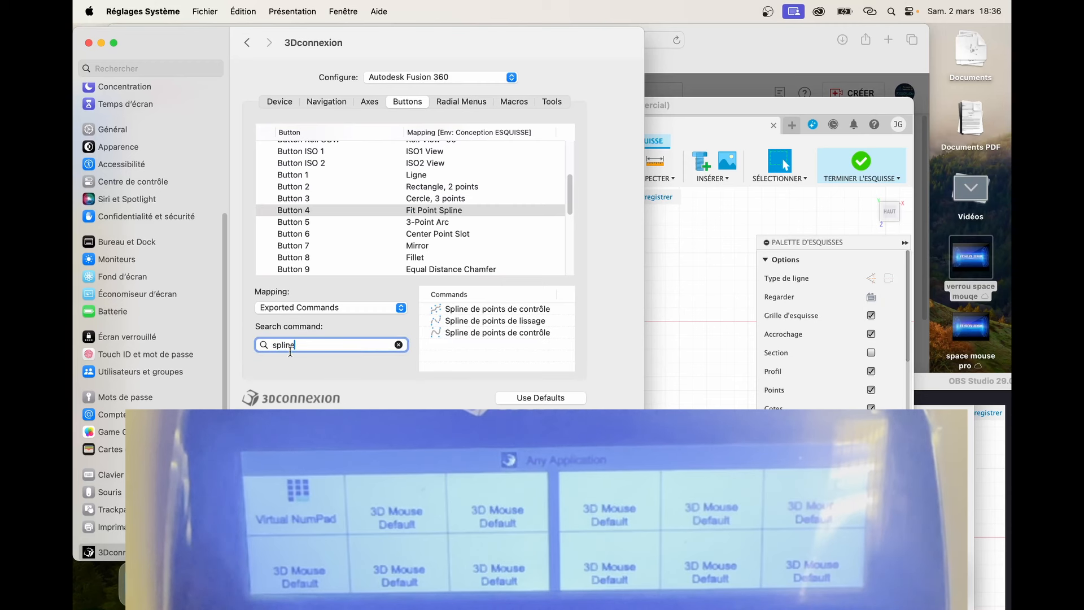
{"action": "double_click", "coordinate": [466, 321]}
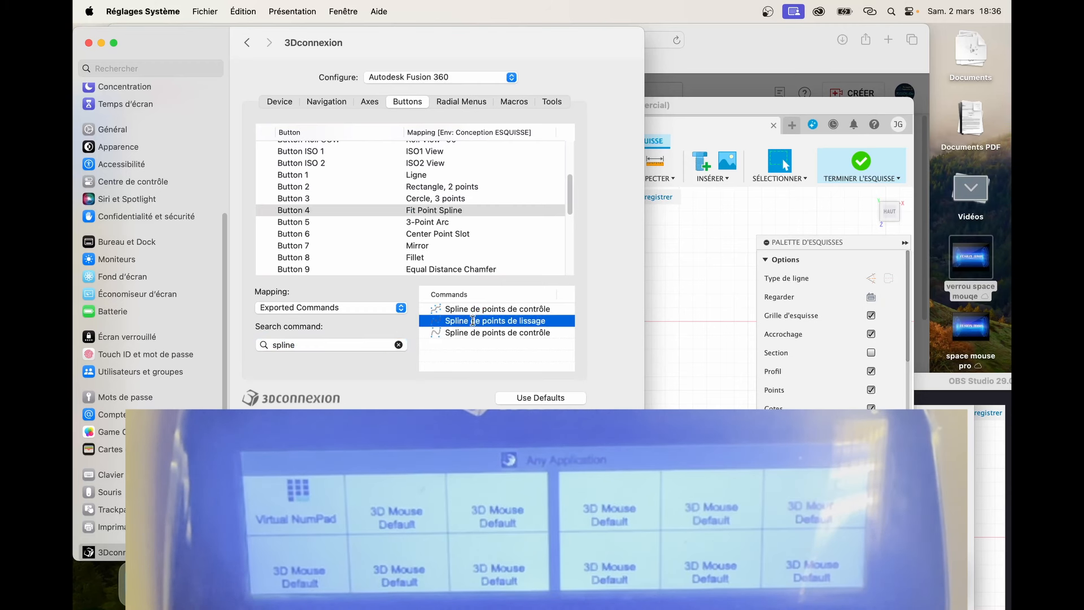
Map Button 5 of the sketch environment to the command "Arc, 3 points", using the search term "arc"
{"action": "left_click", "coordinate": [431, 226]}
{"action": "triple_click", "coordinate": [249, 343]}
{"action": "type", "text": "arc"}
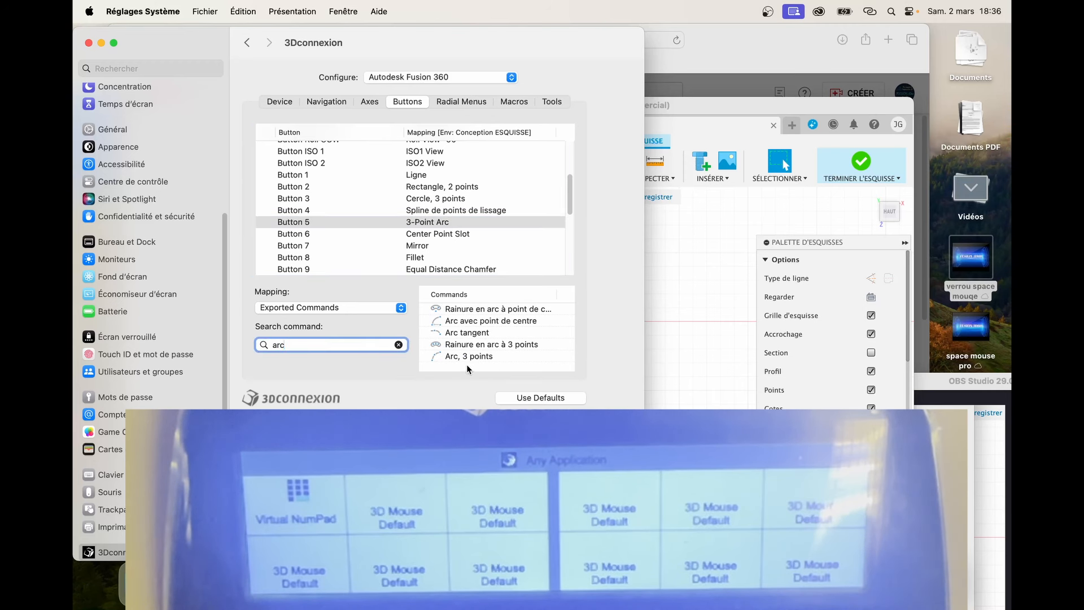
{"action": "double_click", "coordinate": [465, 356]}
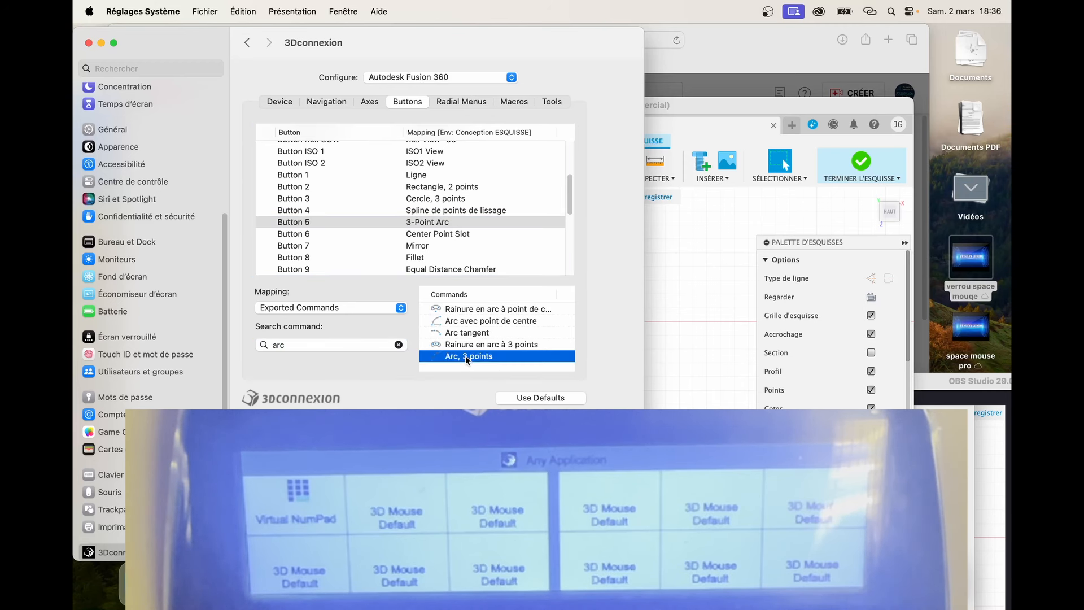
Map Button 7 of the sketch environment to the command "Symétrie miroir", using the search term "symé"
{"action": "left_click", "coordinate": [429, 245]}
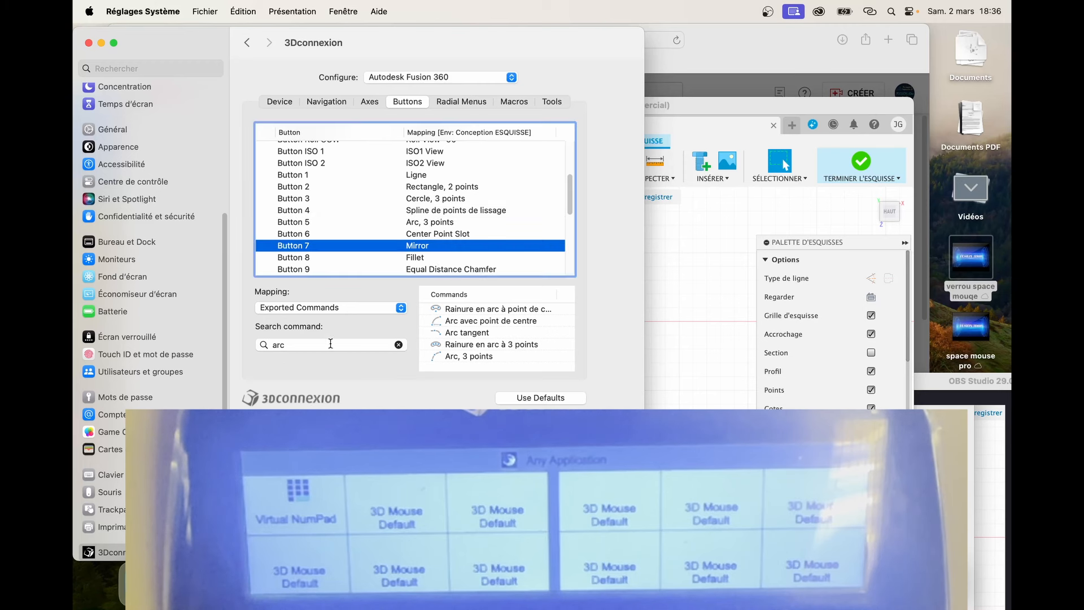
{"action": "triple_click", "coordinate": [267, 342]}
{"action": "type", "text": "sy"}
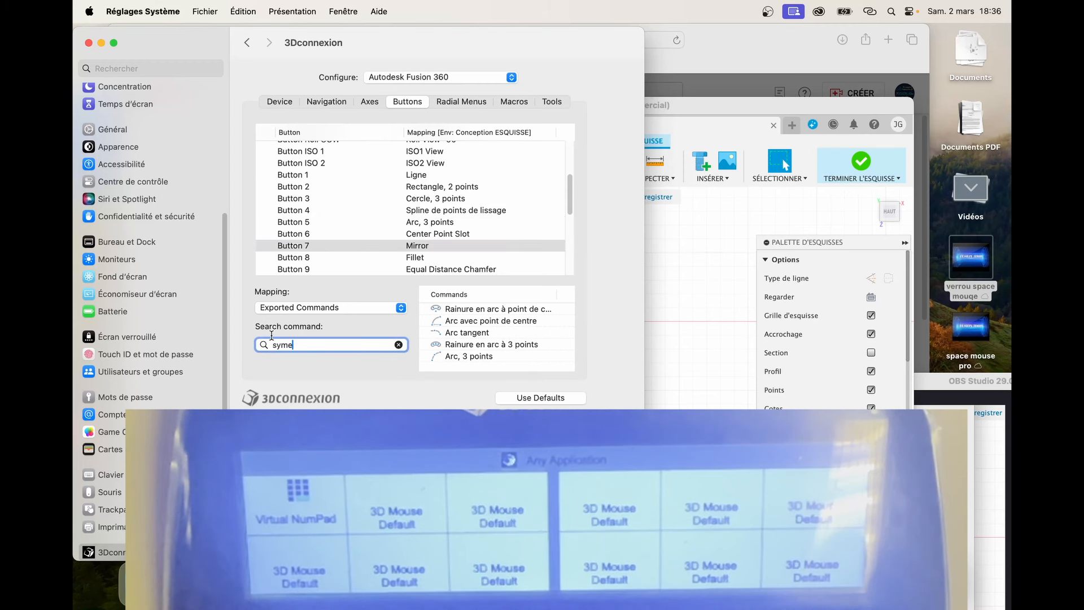
{"action": "type", "text": "me"}
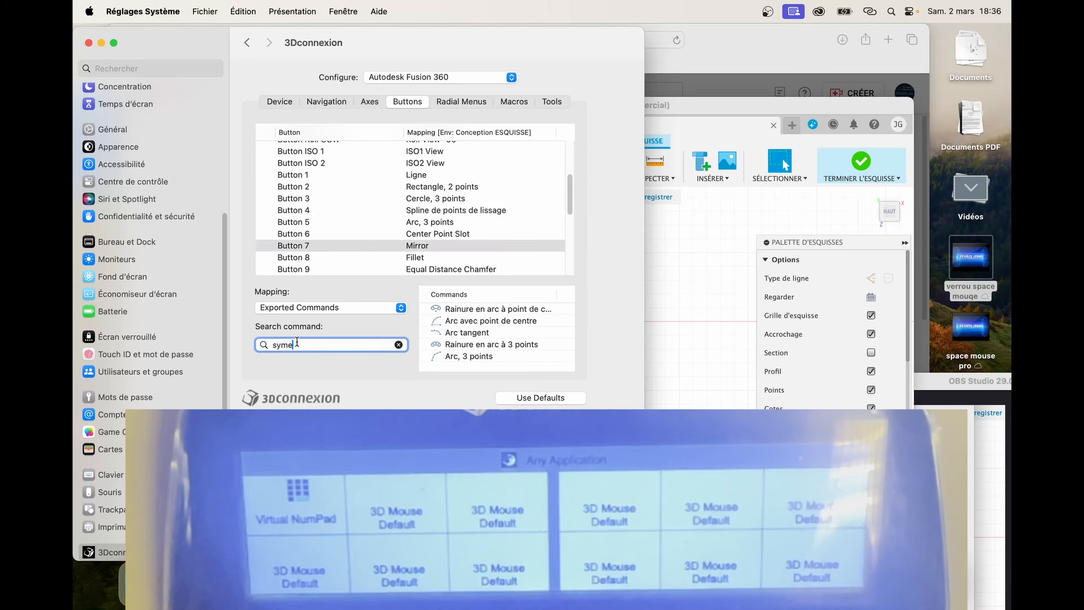
{"action": "key", "text": "BackSpace"}
{"action": "type", "text": "é"}
{"action": "left_click_drag", "start_coordinate": [469, 308], "coordinate": [391, 248]}
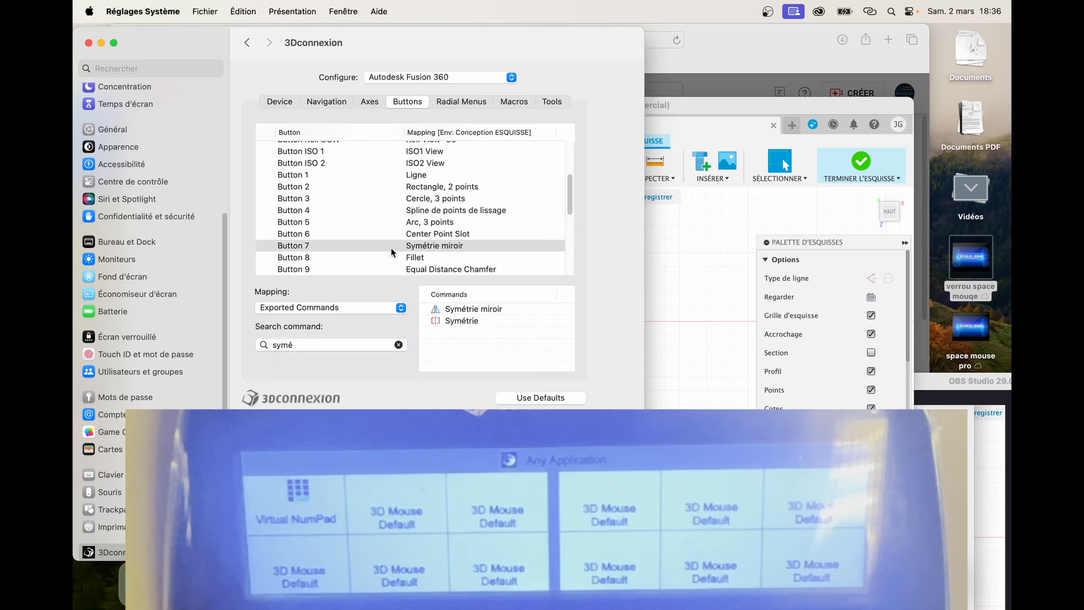
Map Button 8 of the sketch environment to the command Congé, using the search term "congé"
{"action": "left_click", "coordinate": [410, 258]}
{"action": "double_click", "coordinate": [257, 341]}
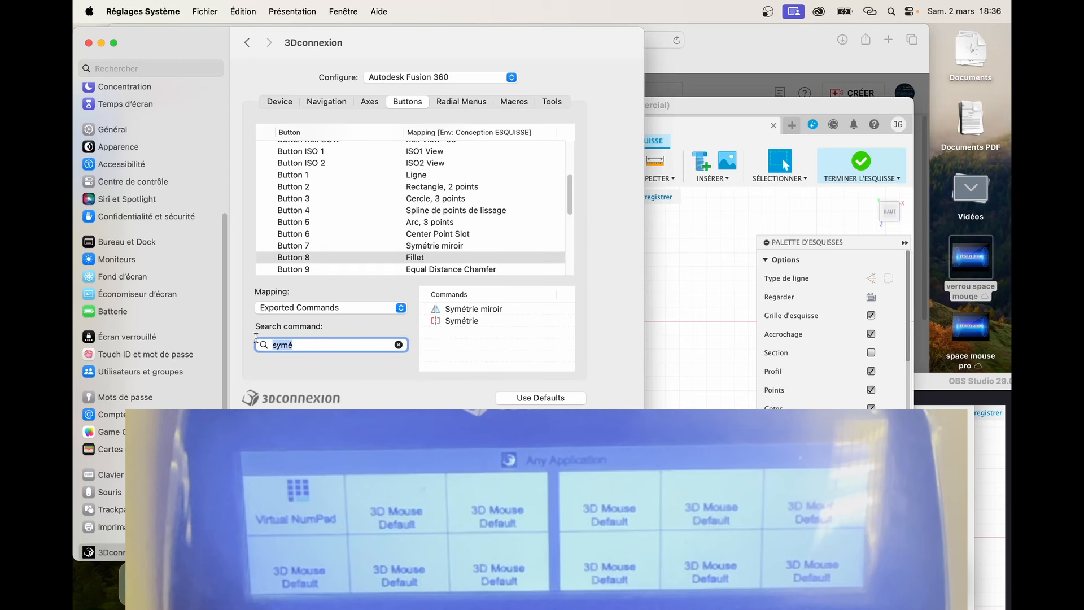
{"action": "type", "text": "congé"}
{"action": "left_click_drag", "start_coordinate": [466, 310], "coordinate": [418, 258]}
Map Button 12 of the sketch environment to the command "Déplacer/Copier", using the search term "cop"
{"action": "left_click_drag", "start_coordinate": [568, 192], "coordinate": [573, 211]}
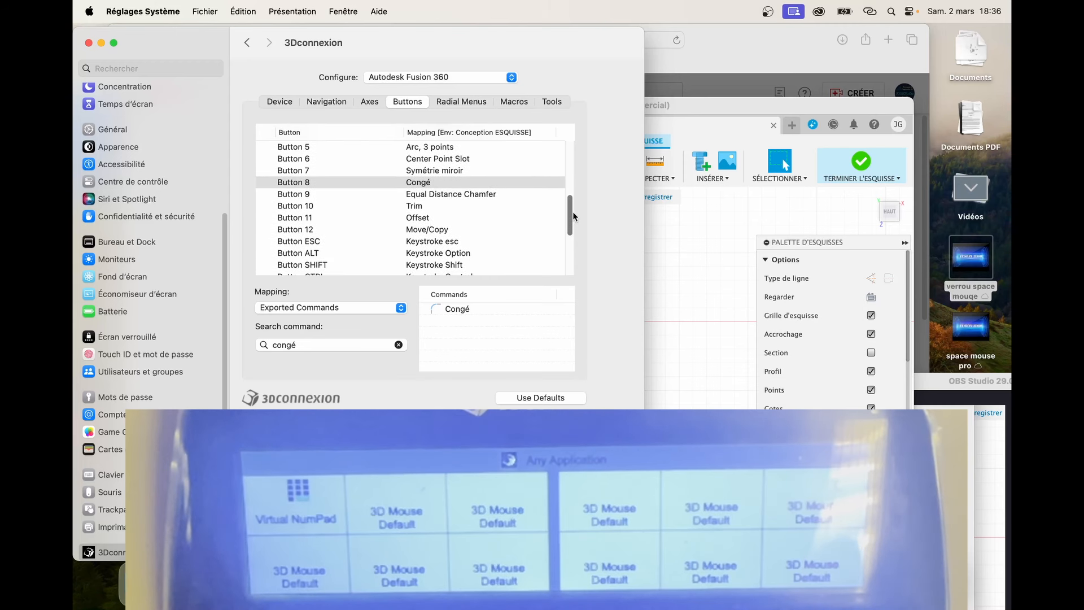
{"action": "left_click", "coordinate": [421, 232]}
{"action": "double_click", "coordinate": [268, 342]}
{"action": "type", "text": "m"}
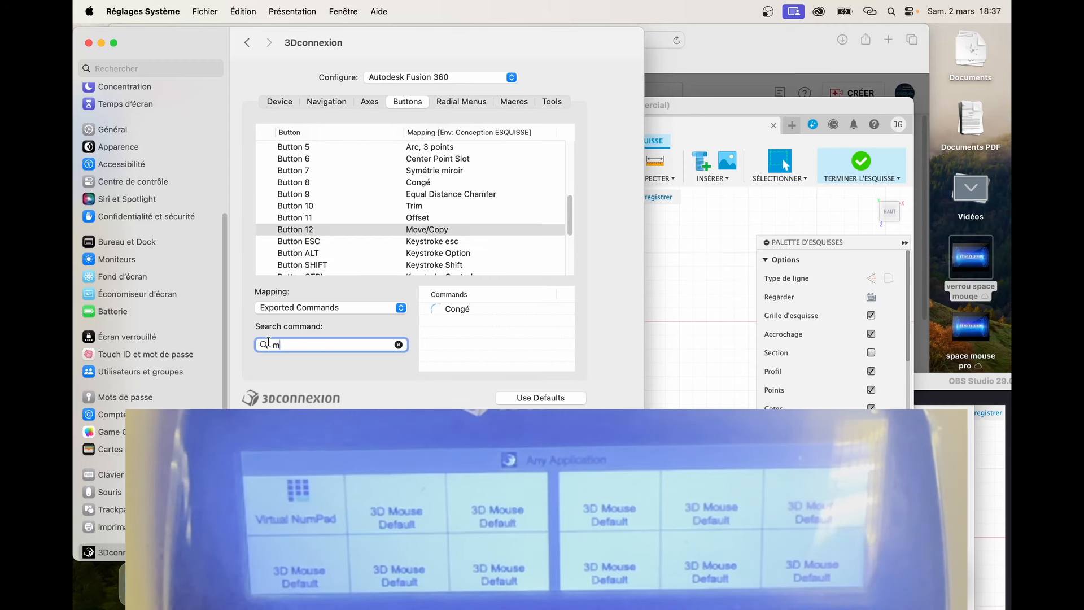
{"action": "key", "text": "BackSpace"}
{"action": "key", "text": "BackSpace"}
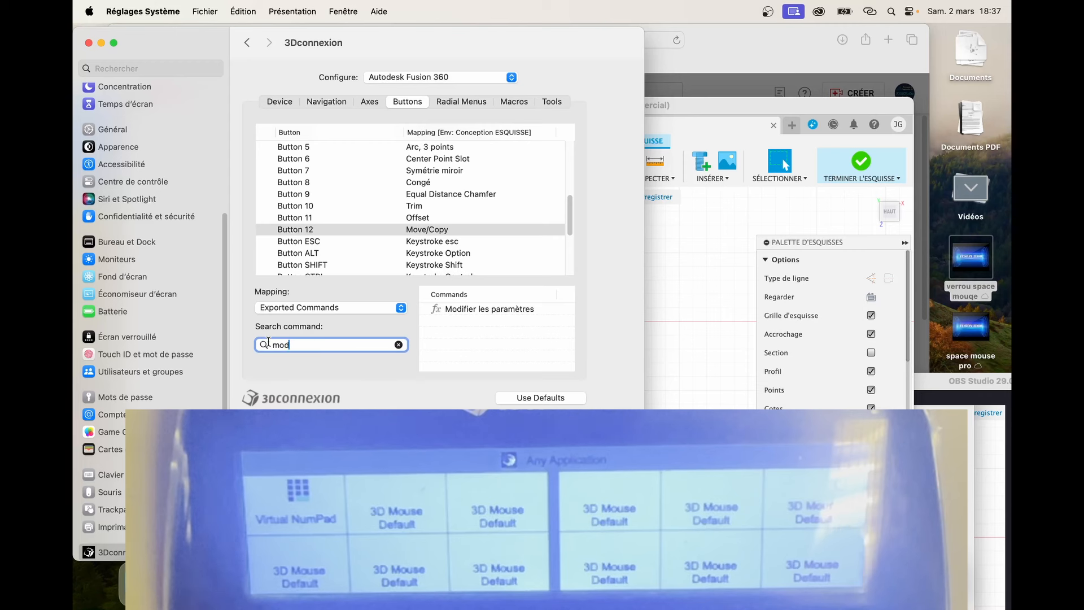
{"action": "key", "text": "BackSpace"}
{"action": "type", "text": "c"}
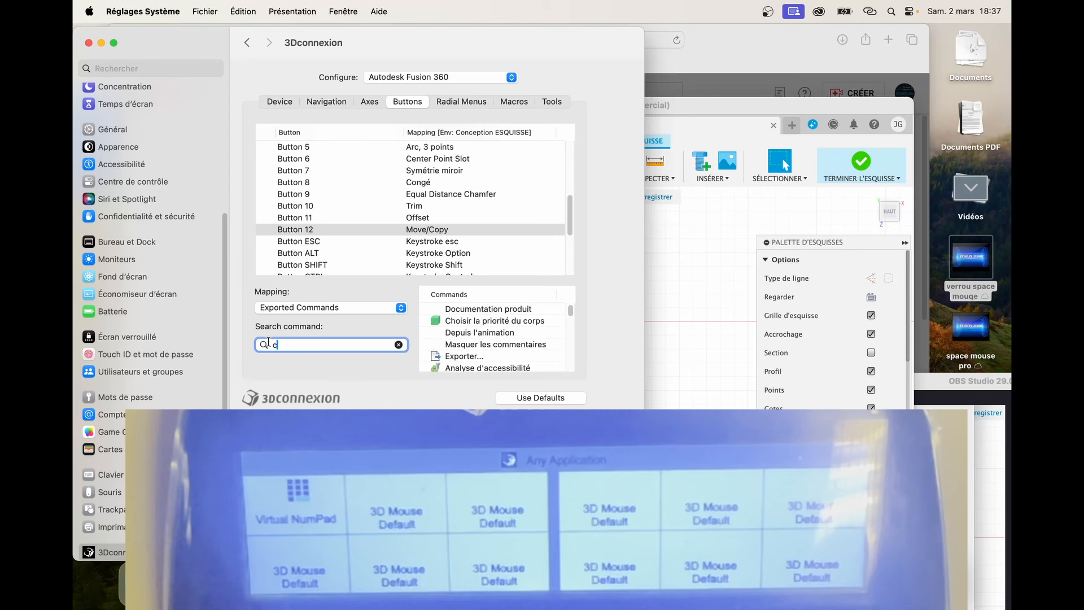
{"action": "type", "text": "op"}
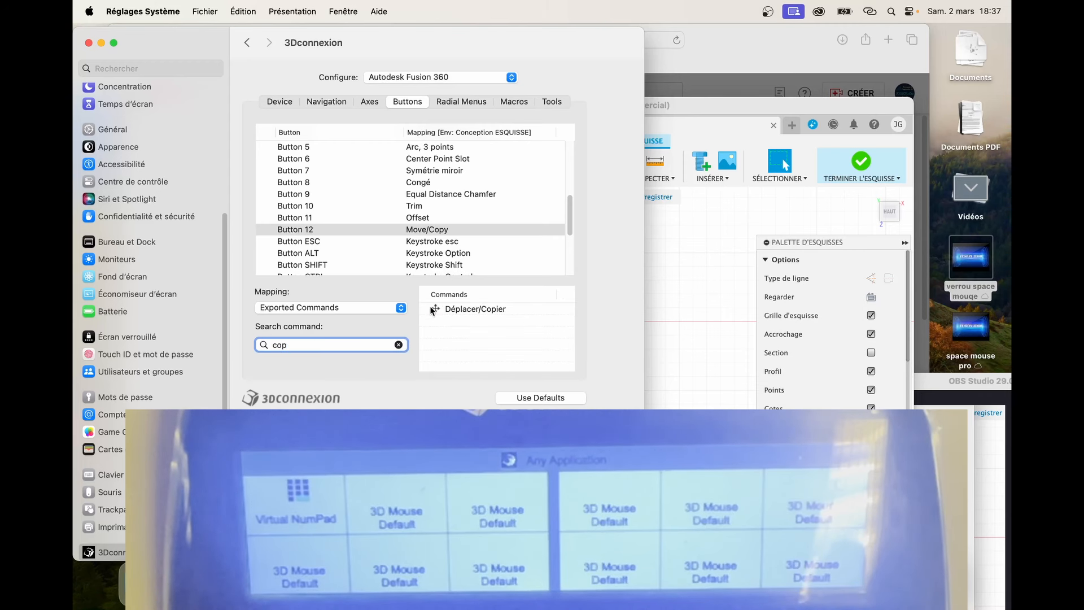
{"action": "double_click", "coordinate": [434, 309]}
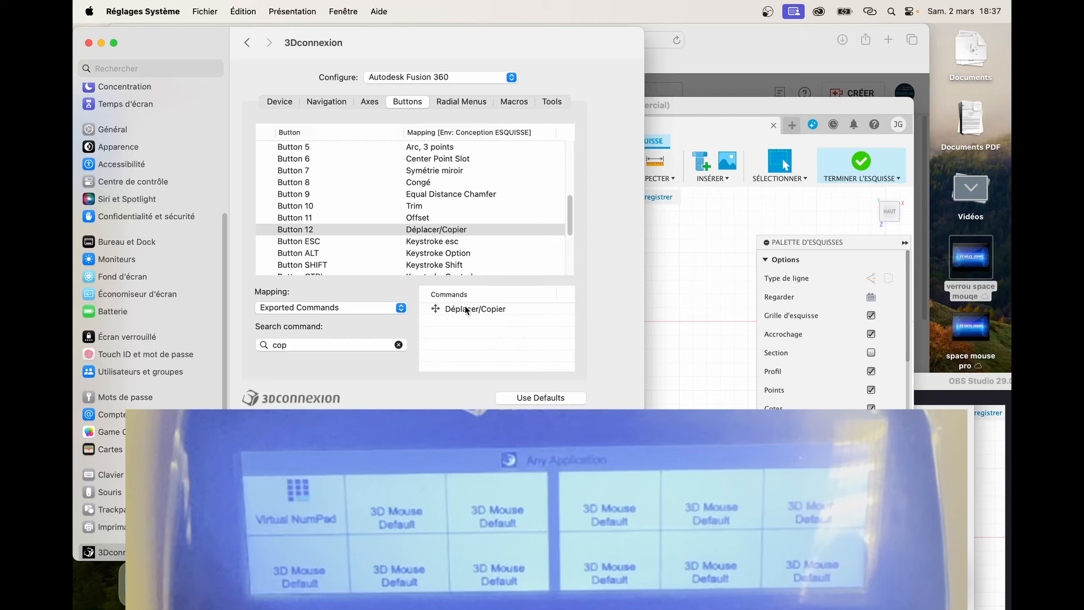
Switch to Fusion 360, finish the active sketch and activate the Surfacique environment
{"action": "left_click", "coordinate": [676, 398]}
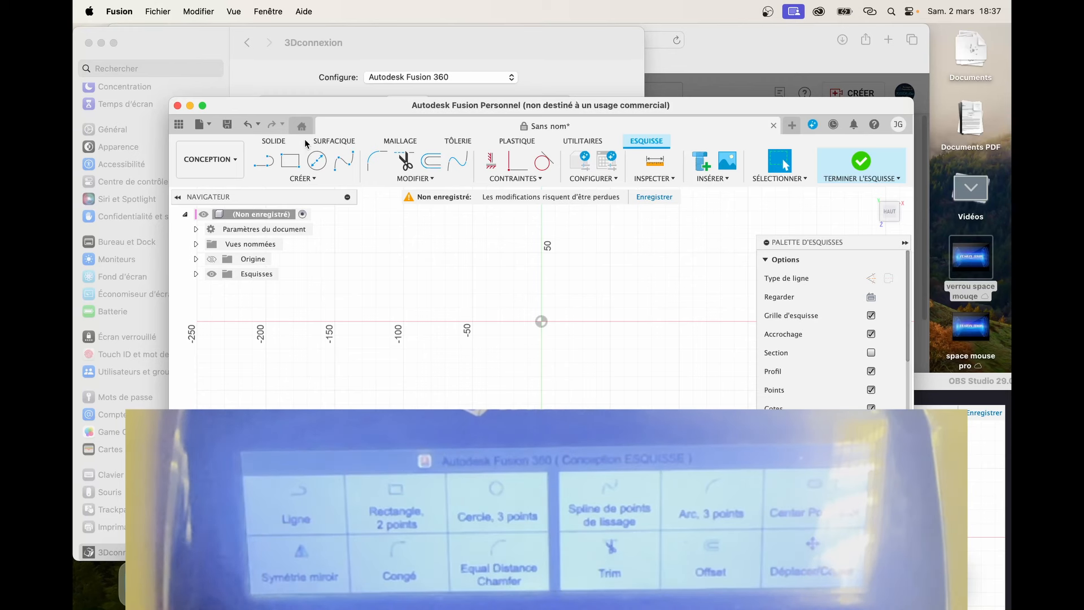
{"action": "left_click", "coordinate": [865, 508]}
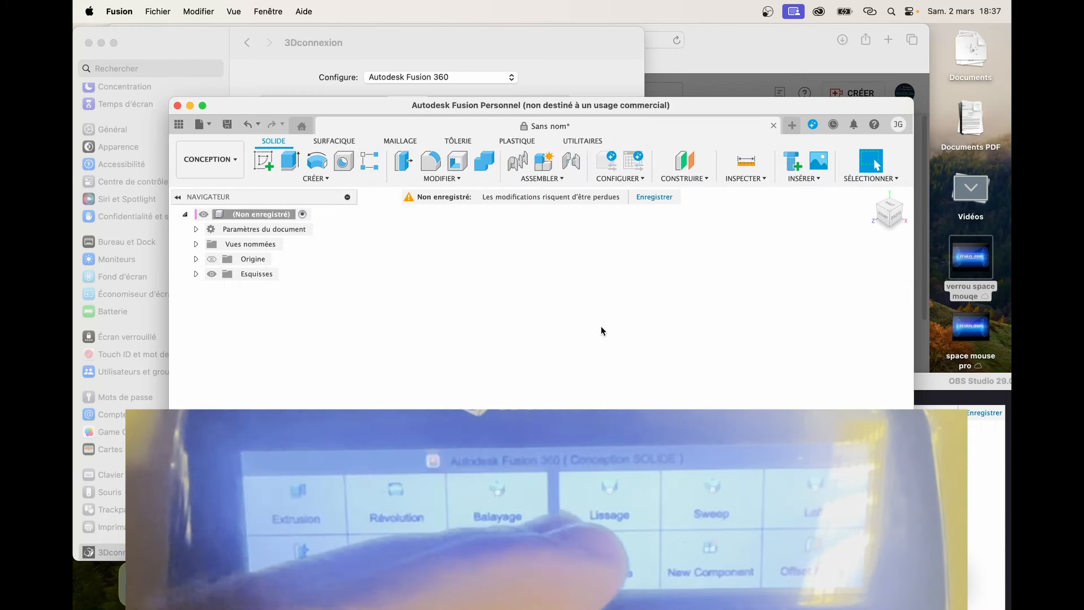
{"action": "left_click", "coordinate": [351, 142]}
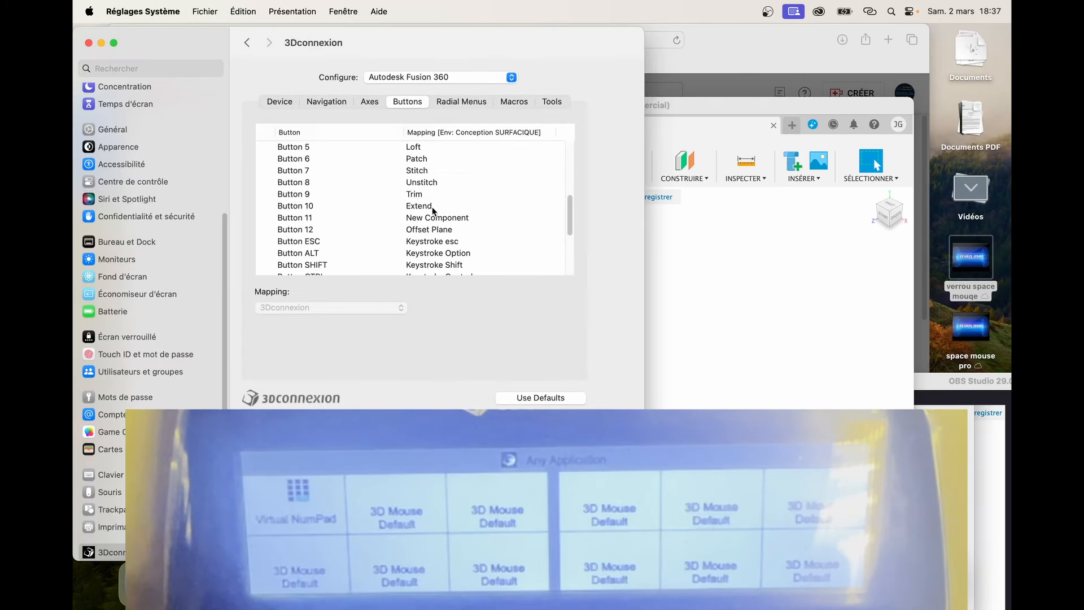
Review the Surfacique environment's button mappings in the 3Dconnexion settings and select Button 1
{"action": "scroll", "coordinate": [430, 203], "scroll_direction": "down", "scroll_amount": 2}
{"action": "scroll", "coordinate": [423, 189], "scroll_direction": "up", "scroll_amount": 4}
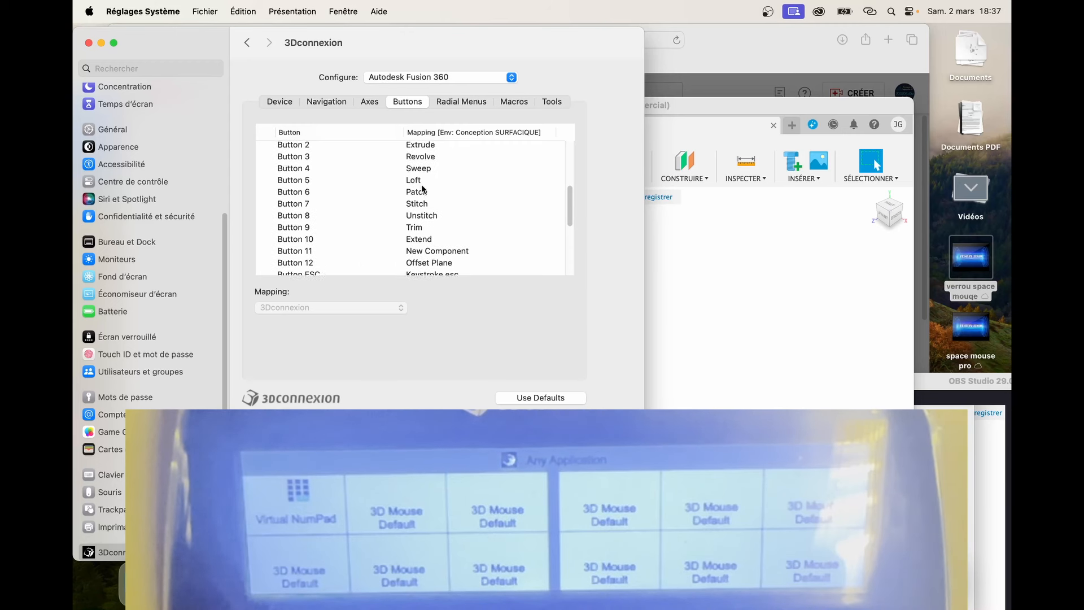
{"action": "scroll", "coordinate": [422, 189], "scroll_direction": "up", "scroll_amount": 3}
{"action": "left_click", "coordinate": [420, 169]}
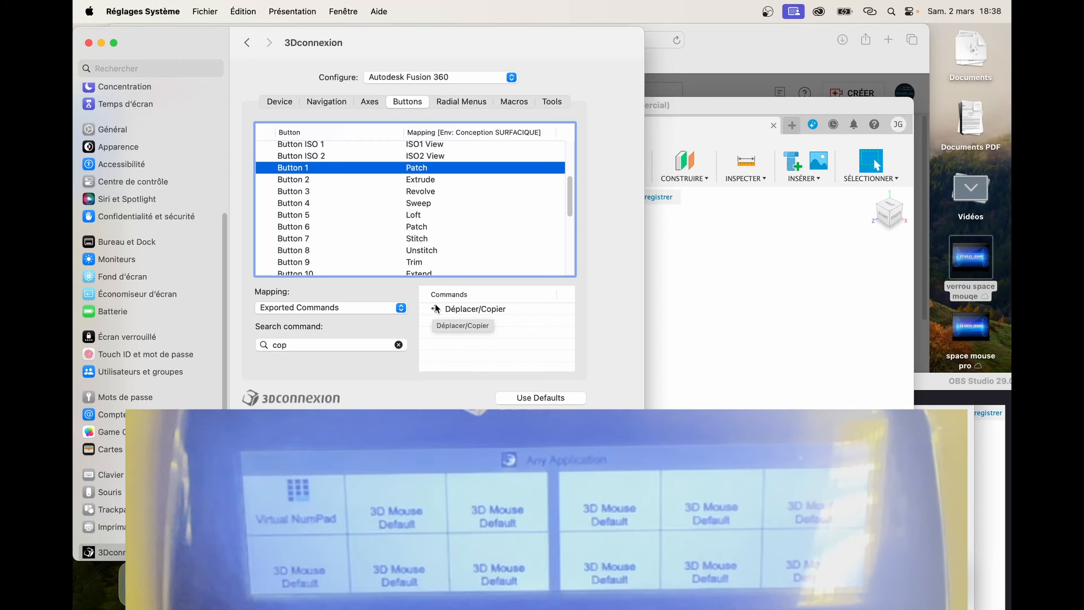
{"action": "left_click_drag", "start_coordinate": [436, 309], "coordinate": [462, 167]}
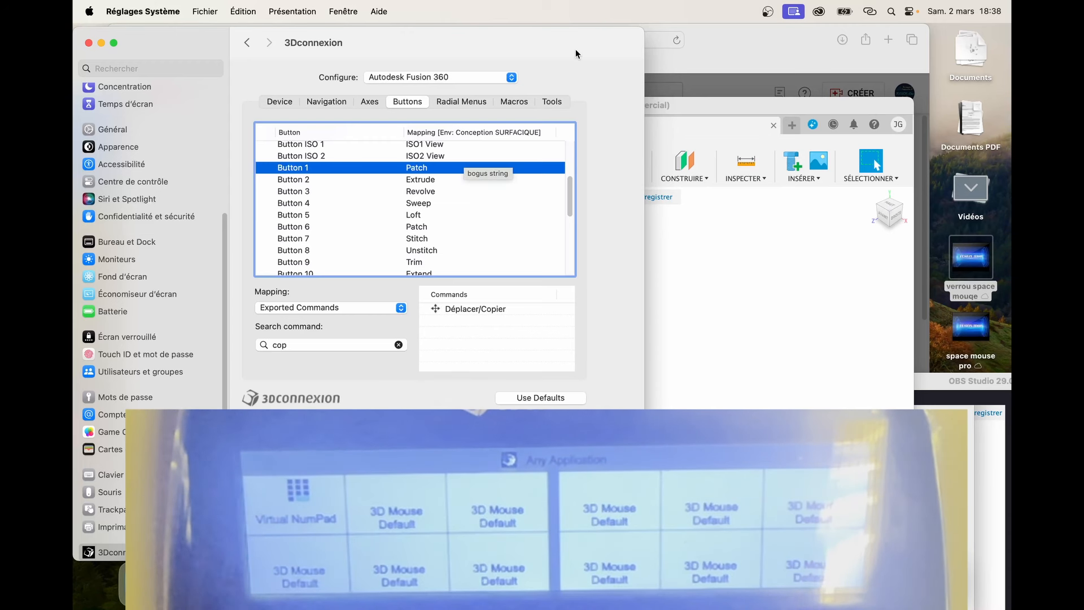